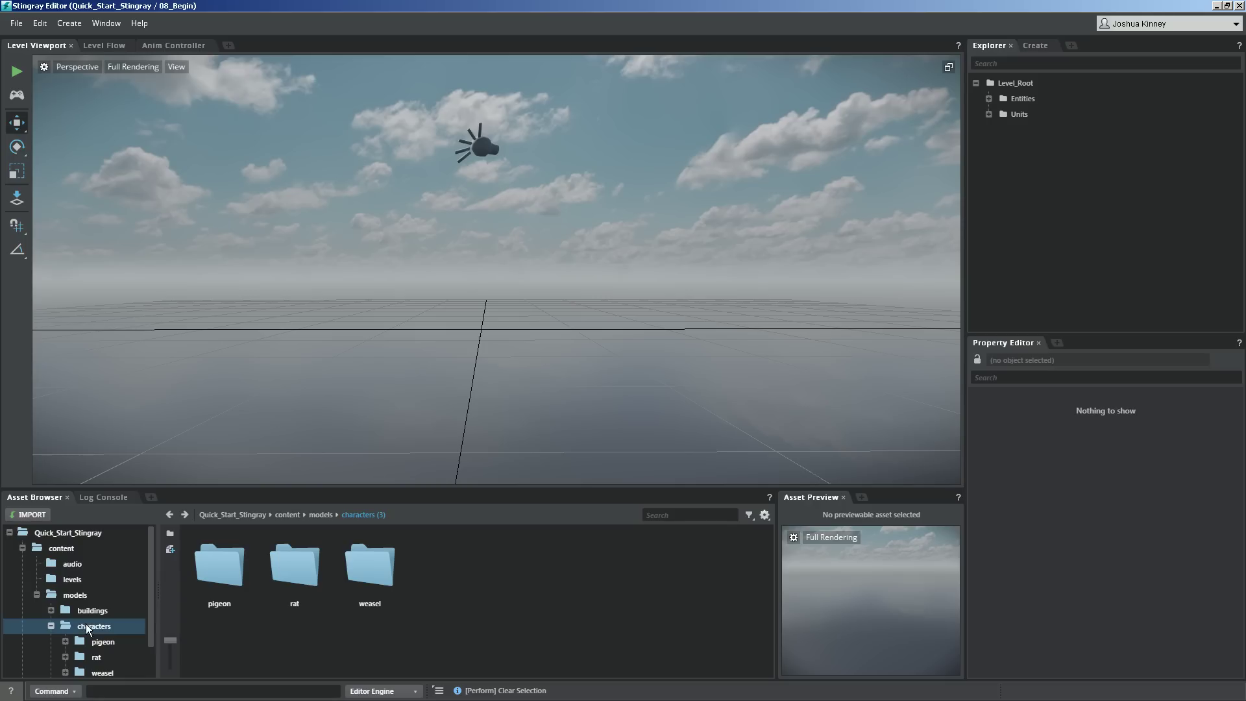
Create a new folder named cat_fu inside the characters folder.
{"action": "right_click", "coordinate": [505, 559]}
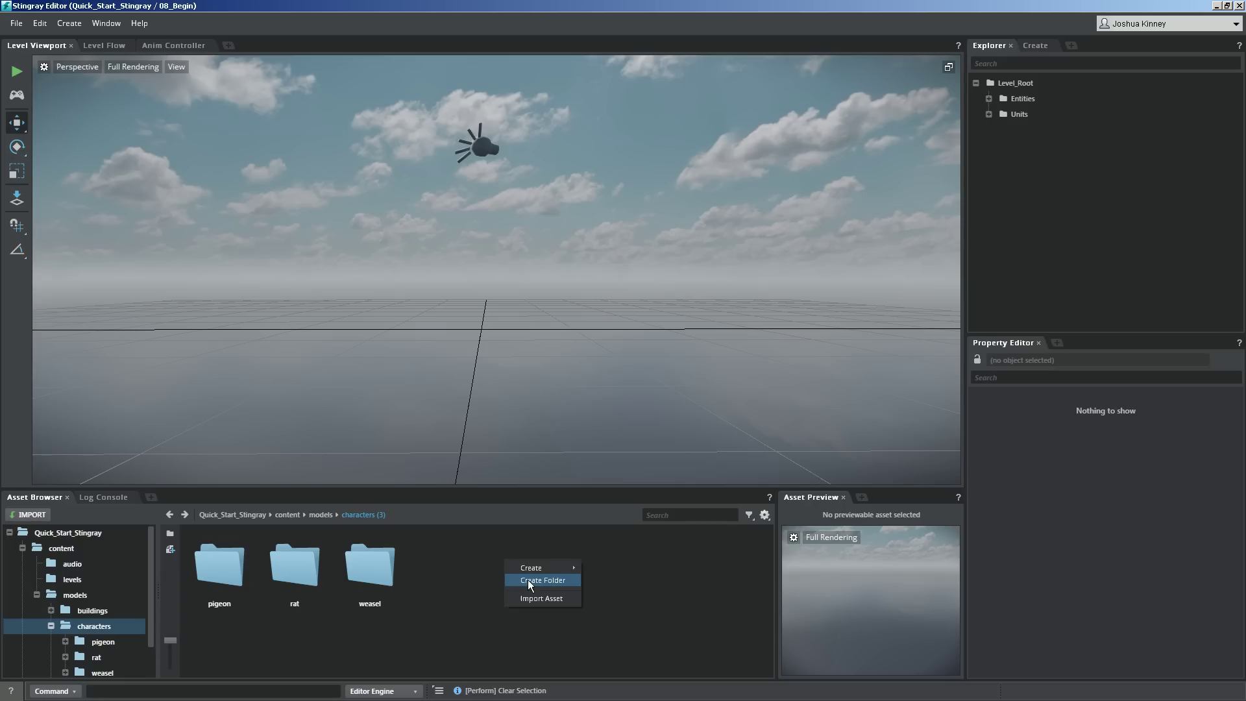
{"action": "left_click", "coordinate": [528, 579]}
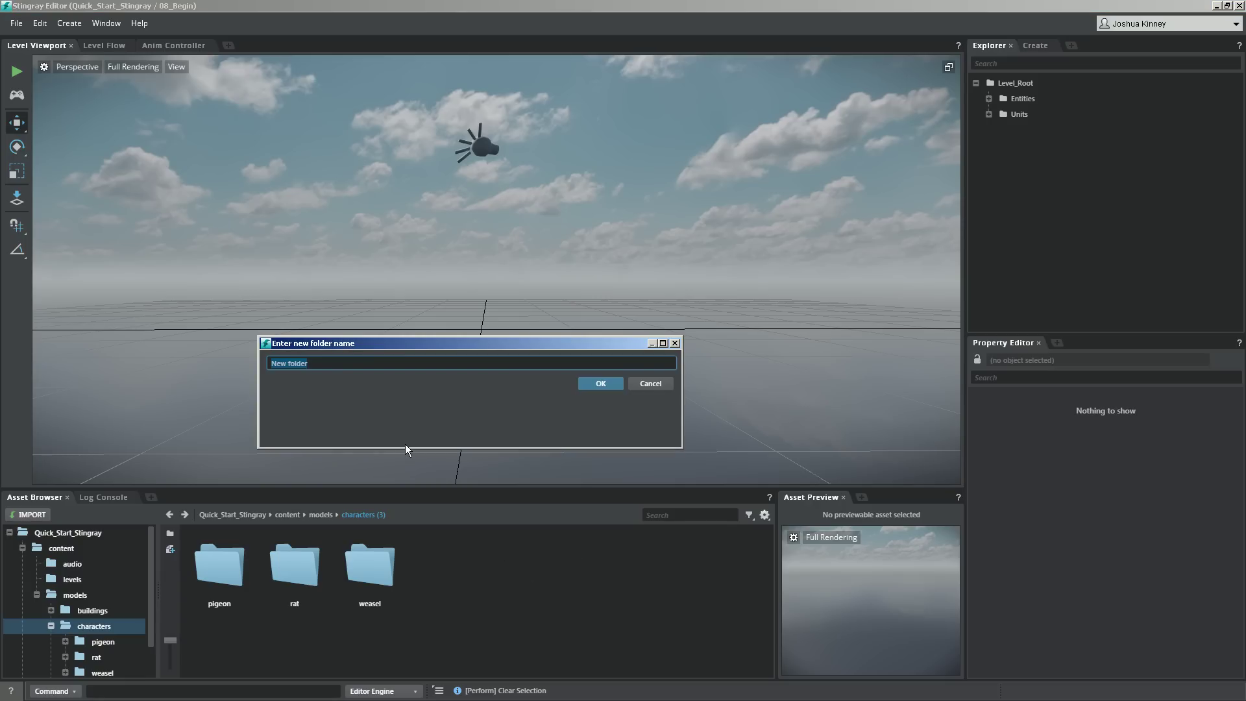
{"action": "type", "text": "hawk"}
{"action": "key", "text": "Return"}
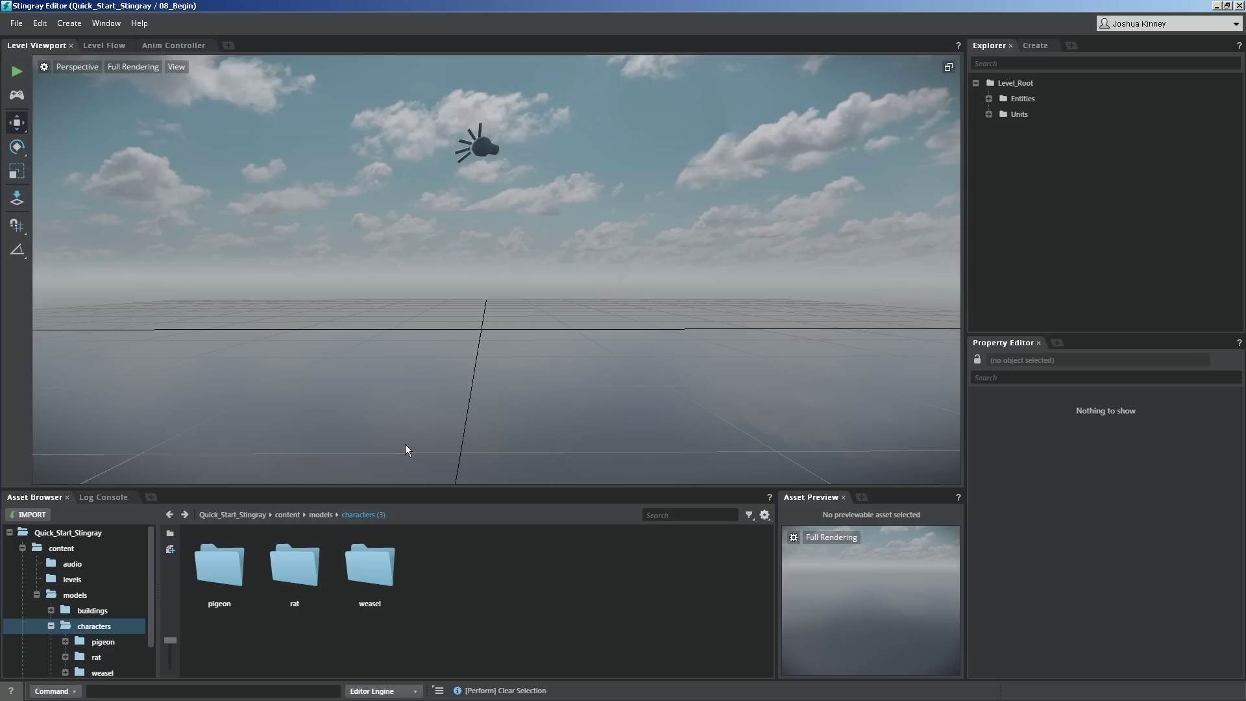
Inside cat_fu, start importing the Cat_Fu.FBX model file.
{"action": "double_click", "coordinate": [216, 562]}
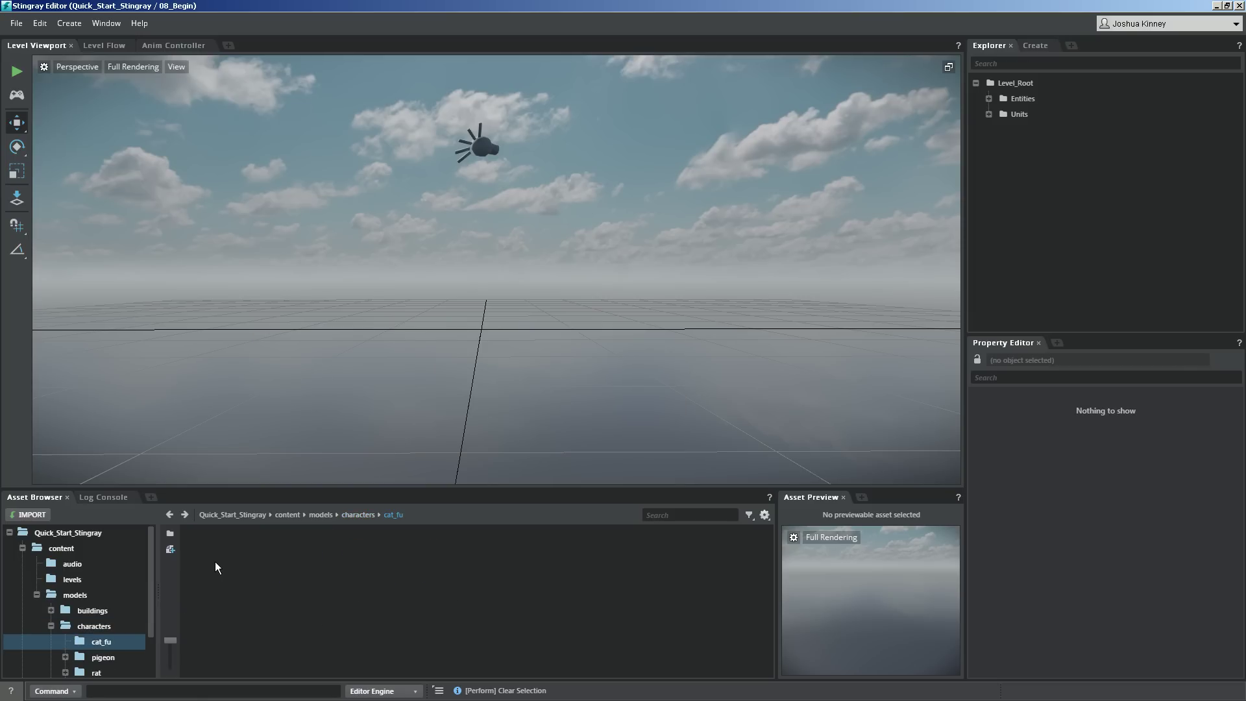
{"action": "right_click", "coordinate": [237, 560]}
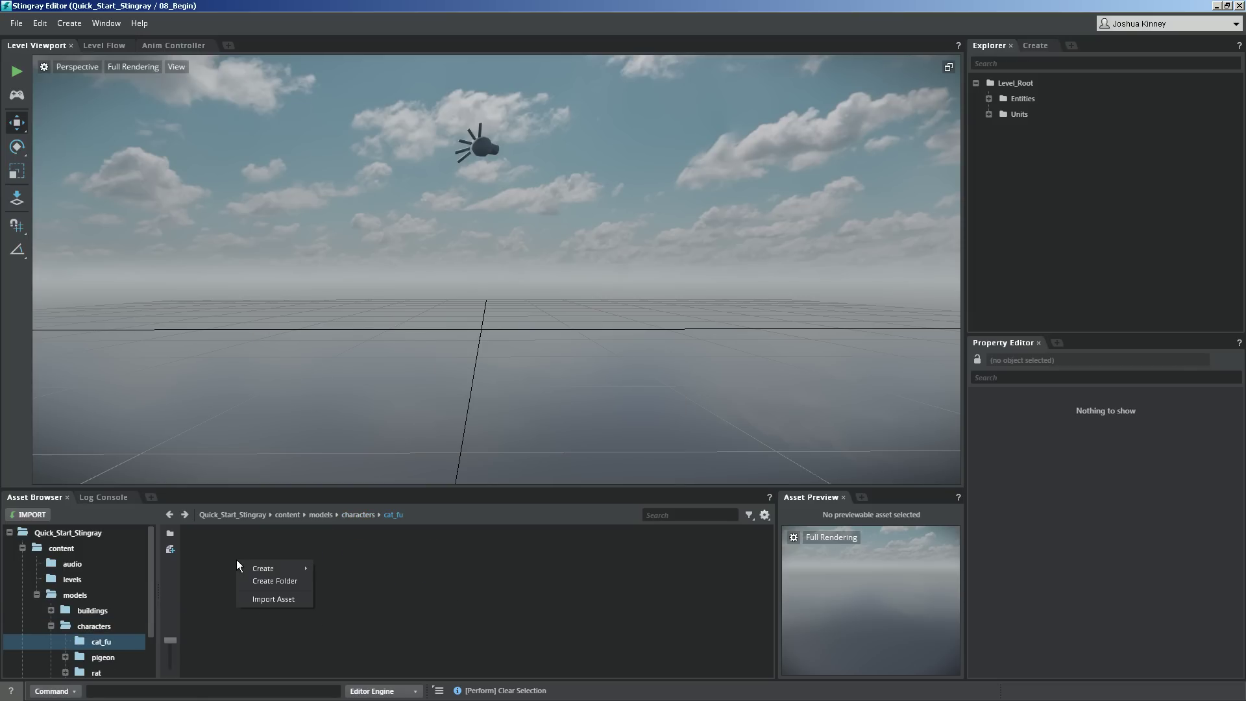
{"action": "left_click", "coordinate": [282, 599]}
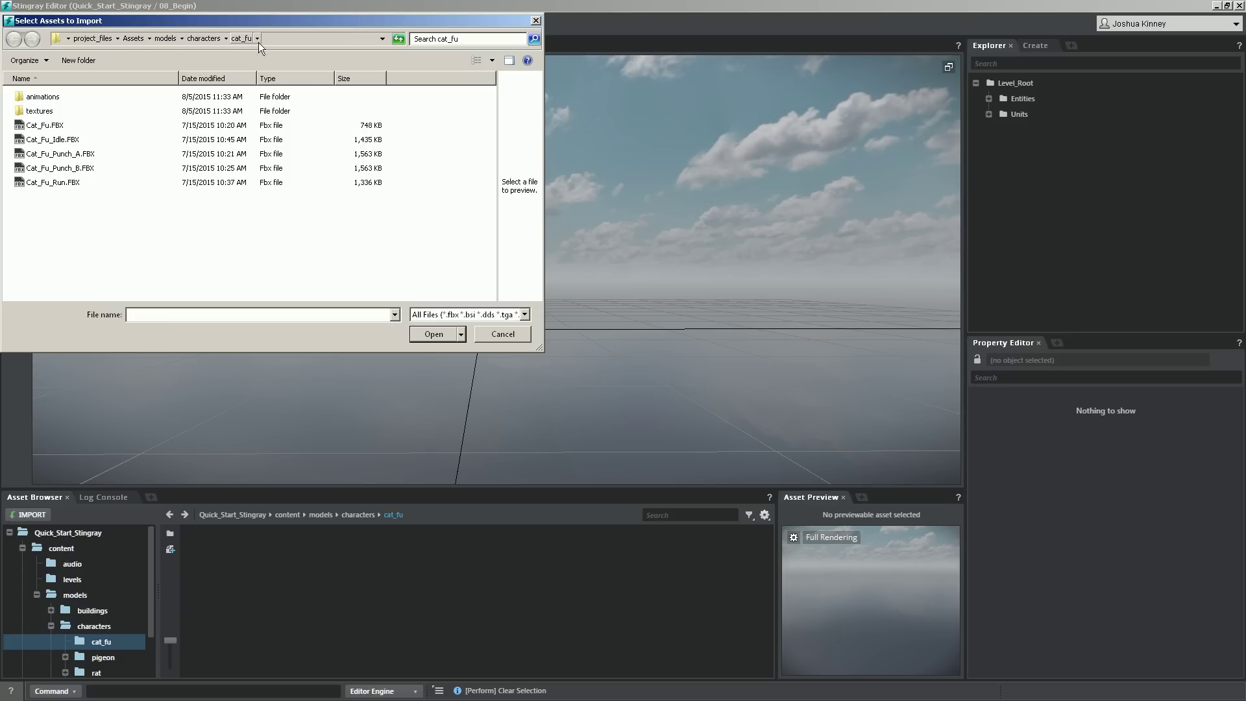
{"action": "left_click", "coordinate": [47, 131]}
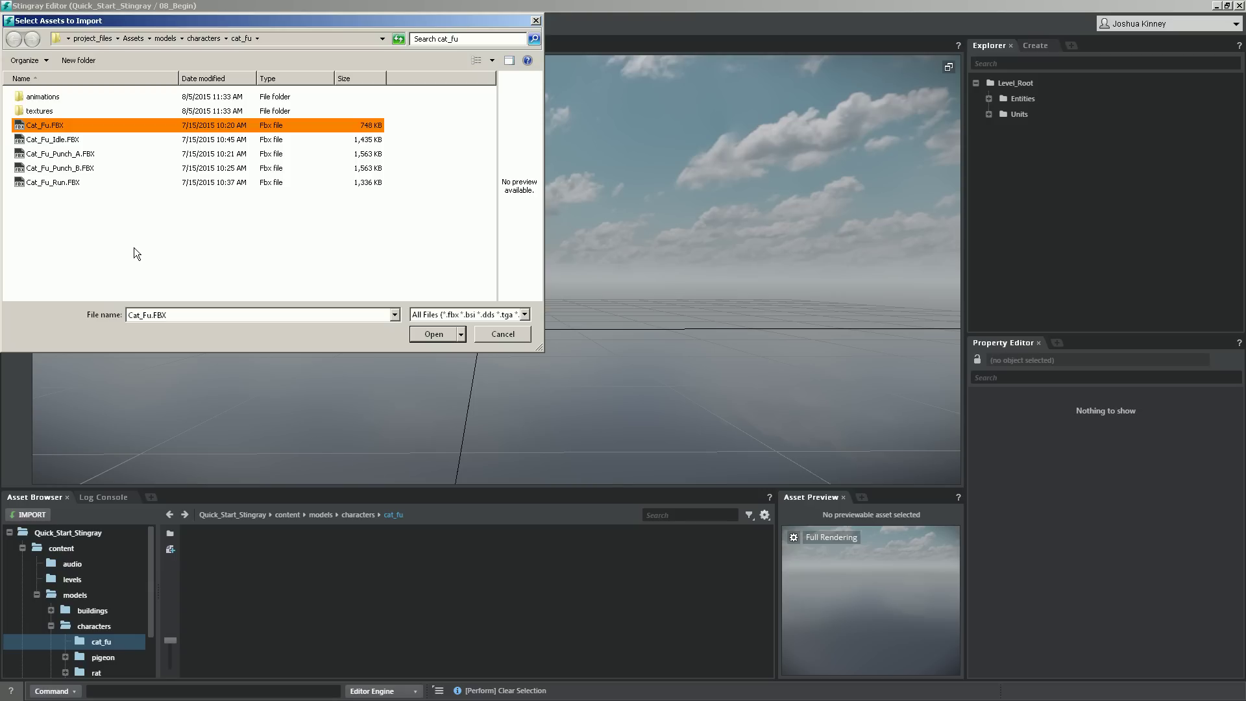
{"action": "left_click", "coordinate": [432, 334]}
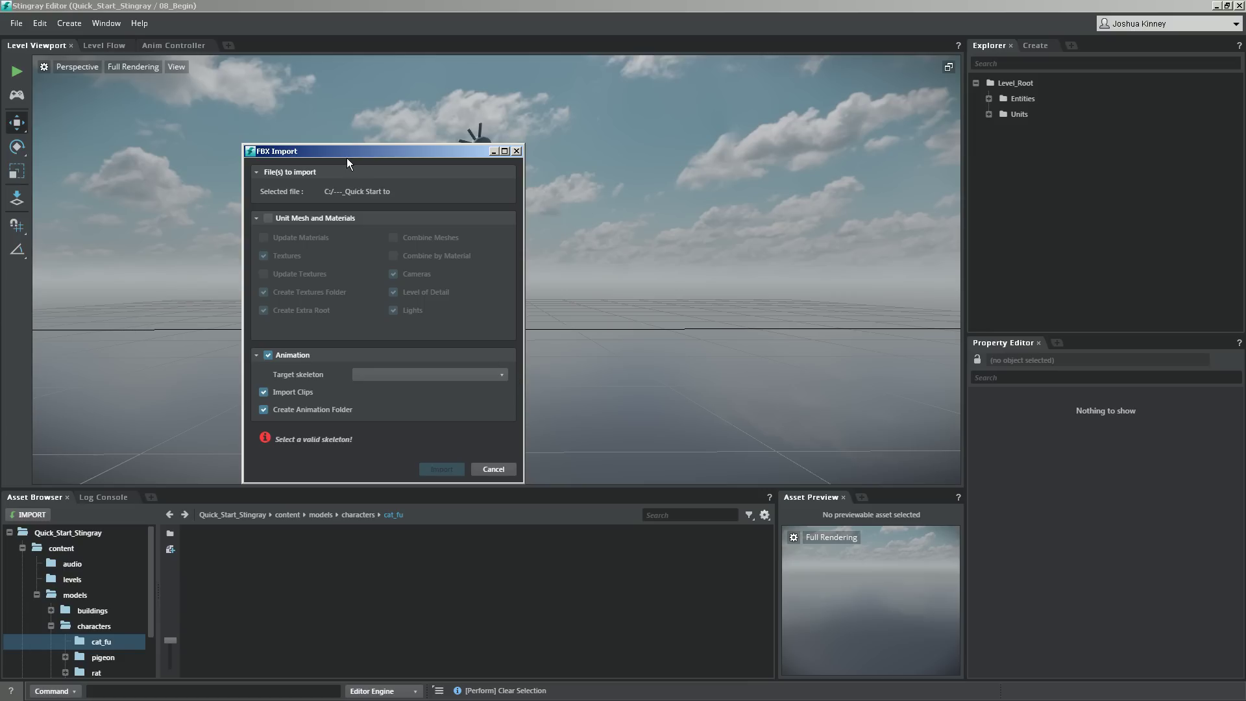
Import Cat_Fu with Unit Mesh and Materials, no clips, and a new skeleton Cat_Fu_SKLTN.
{"action": "left_click", "coordinate": [268, 218]}
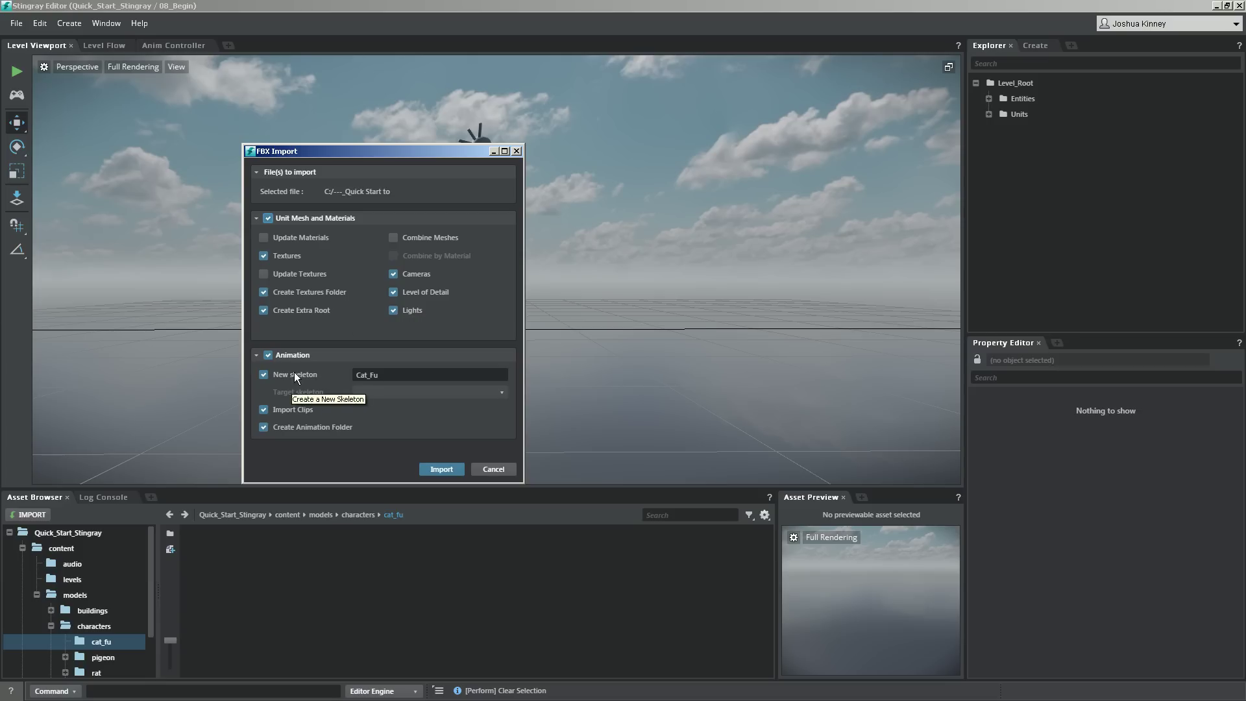
{"action": "left_click", "coordinate": [263, 410]}
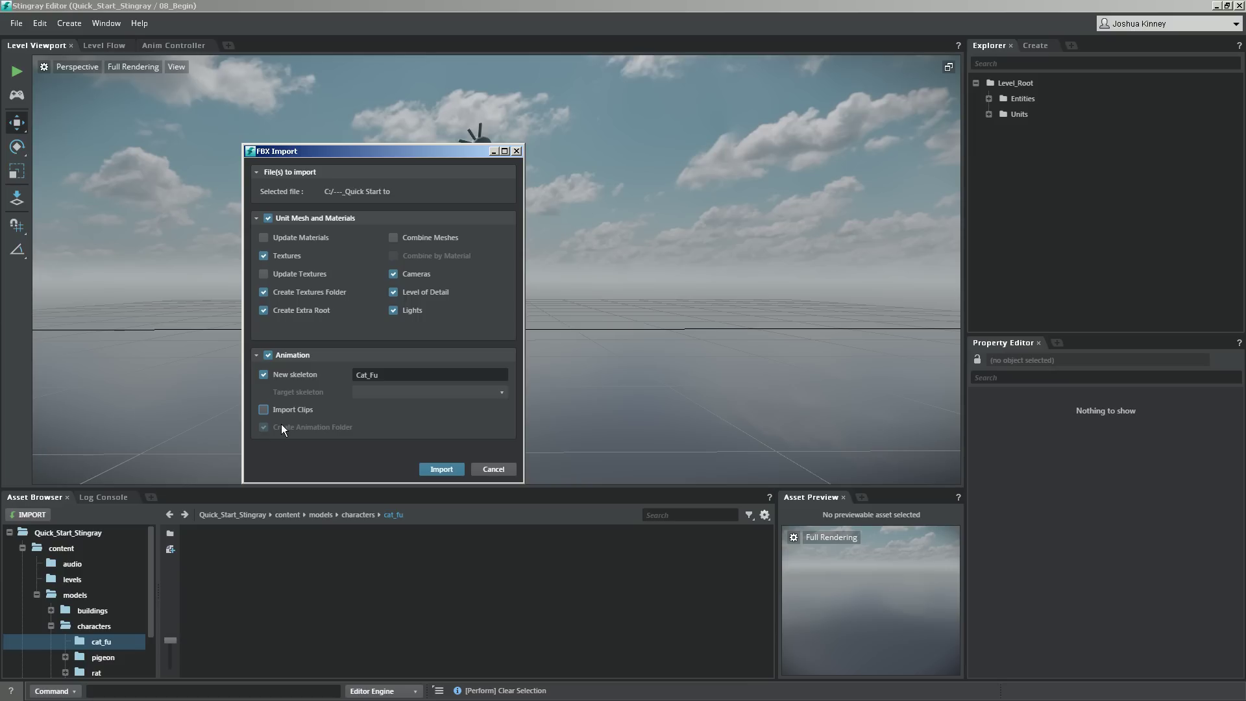
{"action": "left_click", "coordinate": [396, 375]}
{"action": "type", "text": "_SKLTN"}
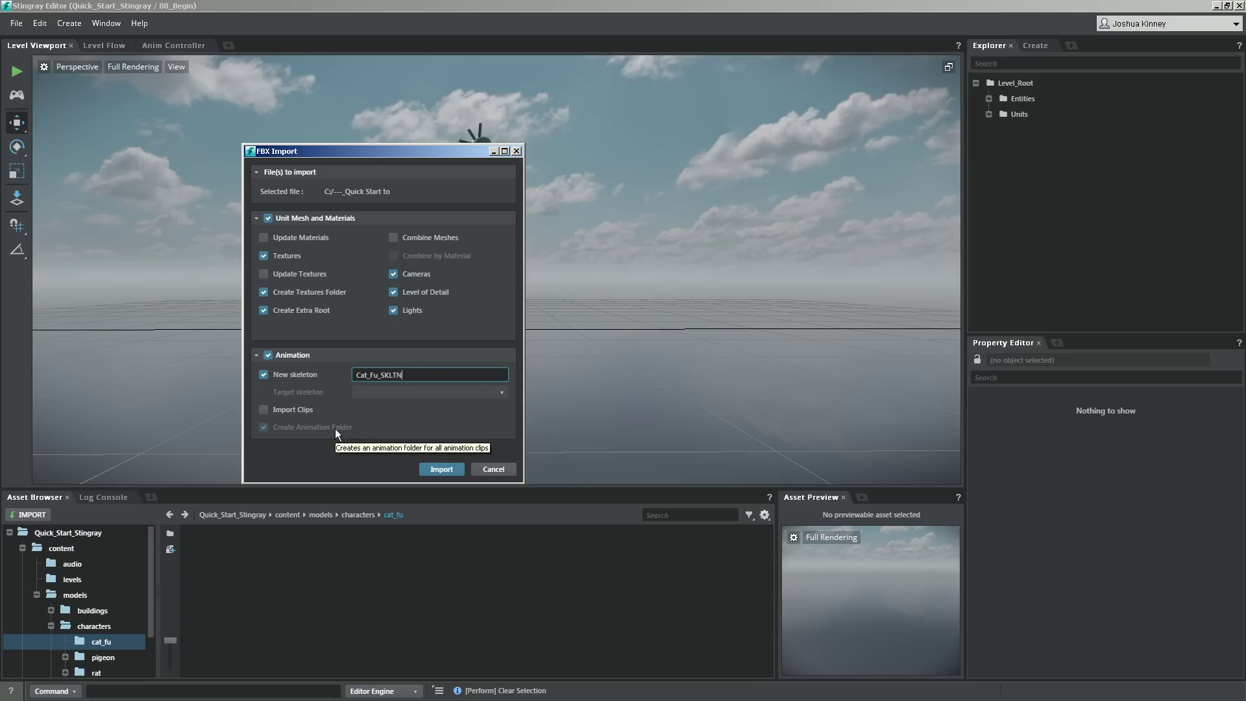
{"action": "left_click", "coordinate": [441, 469]}
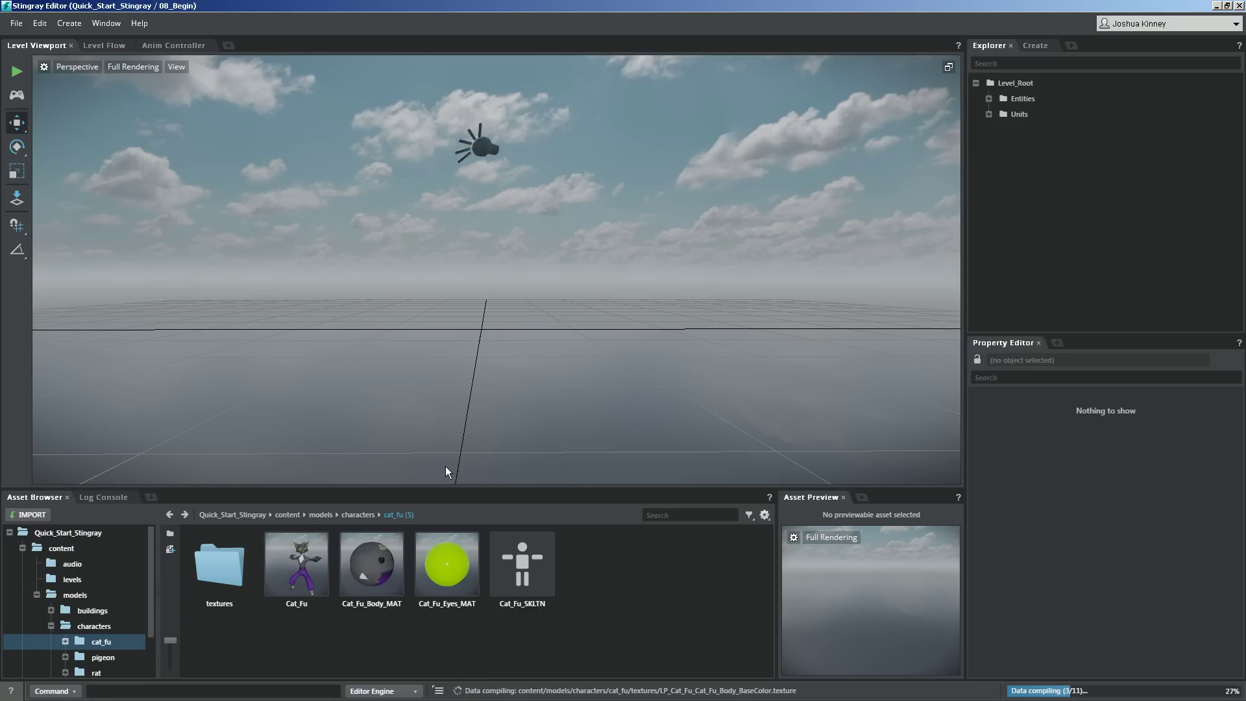
Preview the Cat_Fu unit and refresh its thumbnail from the Asset Preview camera.
{"action": "left_click", "coordinate": [313, 549]}
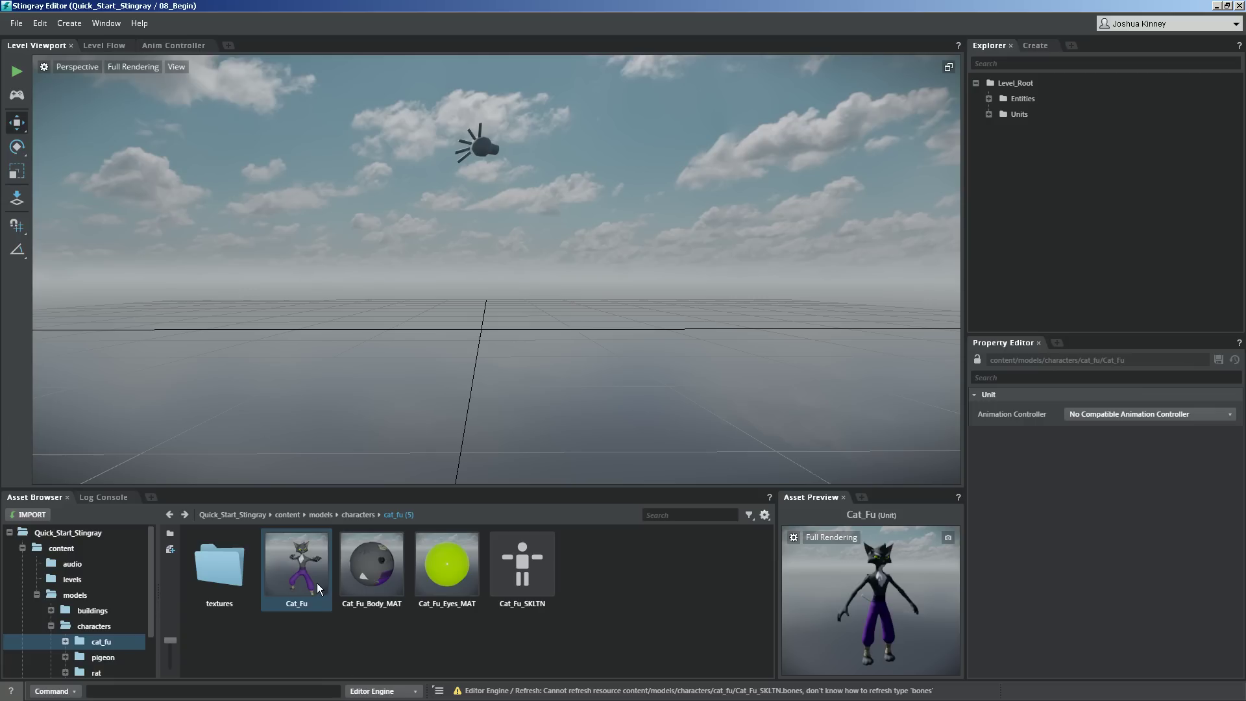
{"action": "left_click", "coordinate": [947, 541]}
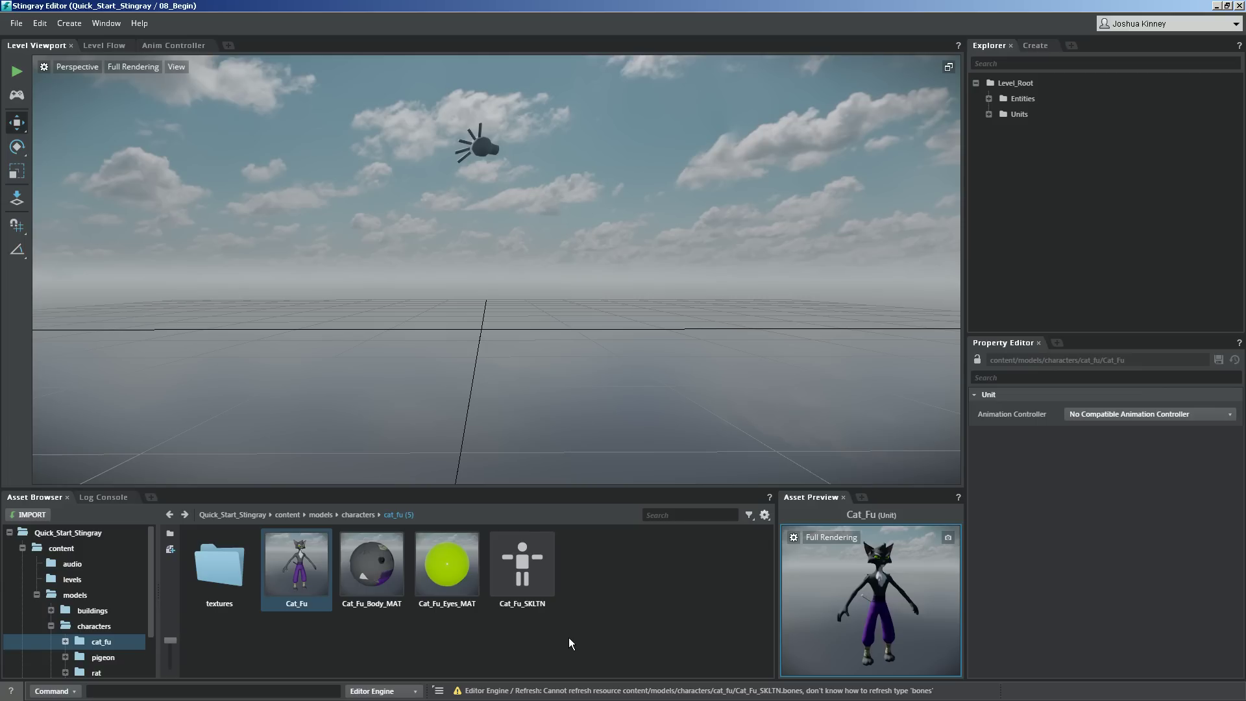
{"action": "right_click", "coordinate": [614, 582]}
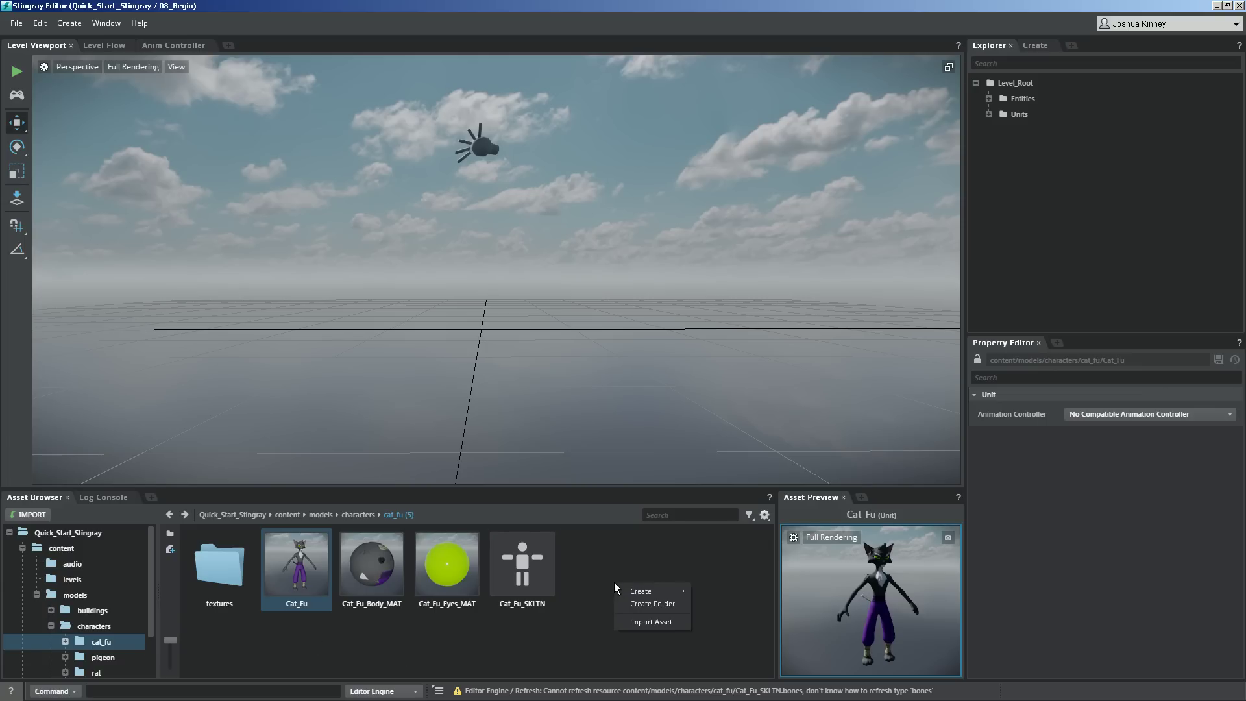
Select Cat_Fu_Idle through Cat_Fu_Run FBX files for import into cat_fu.
{"action": "left_click", "coordinate": [648, 621]}
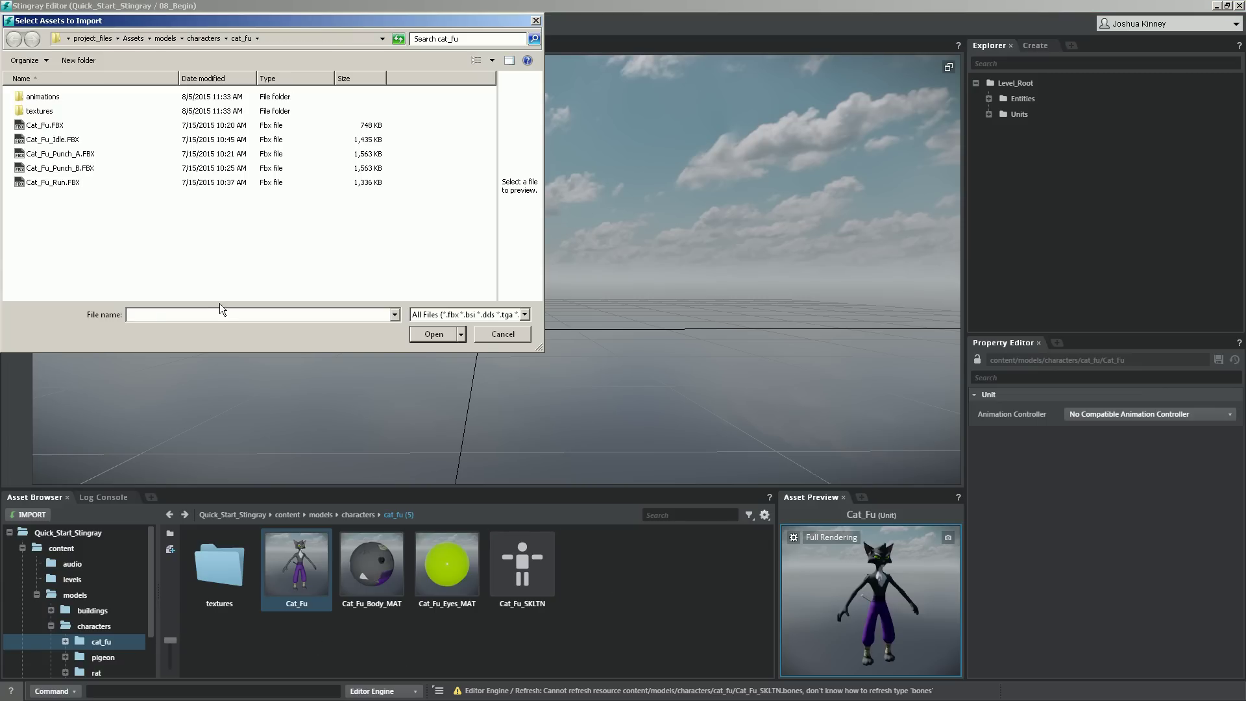
{"action": "left_click", "coordinate": [56, 143]}
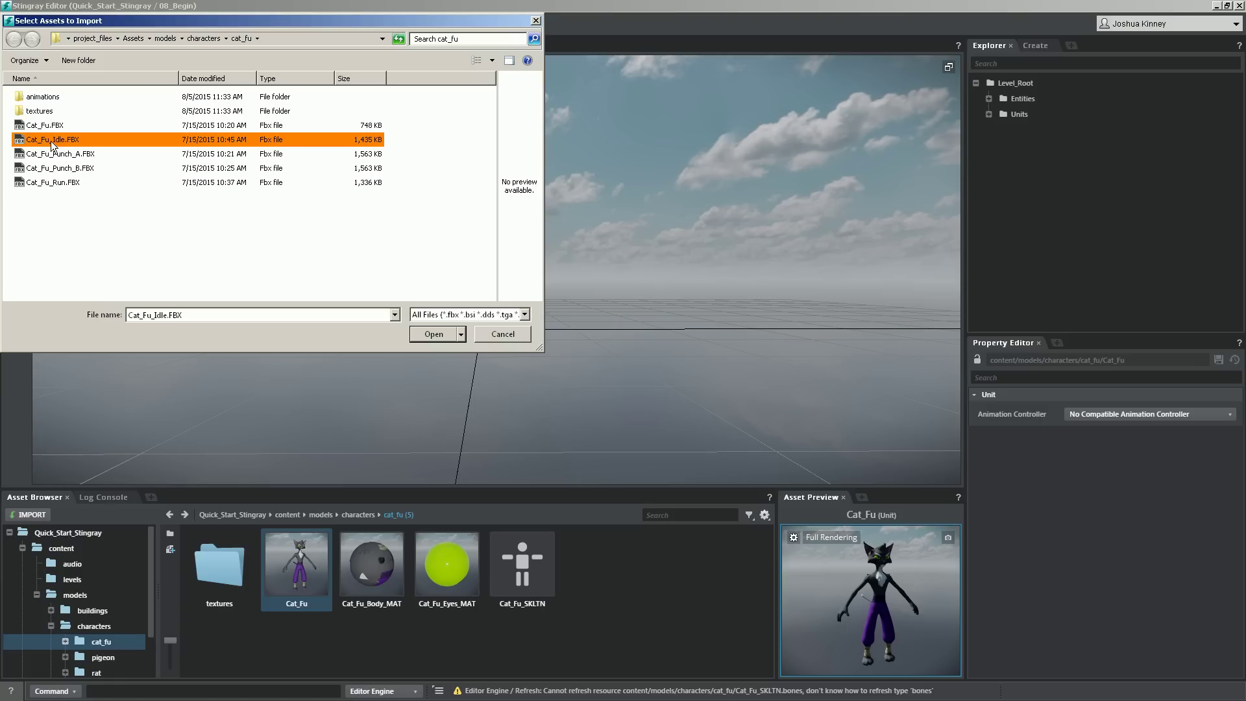
{"action": "left_click", "coordinate": [52, 184], "text": "shift"}
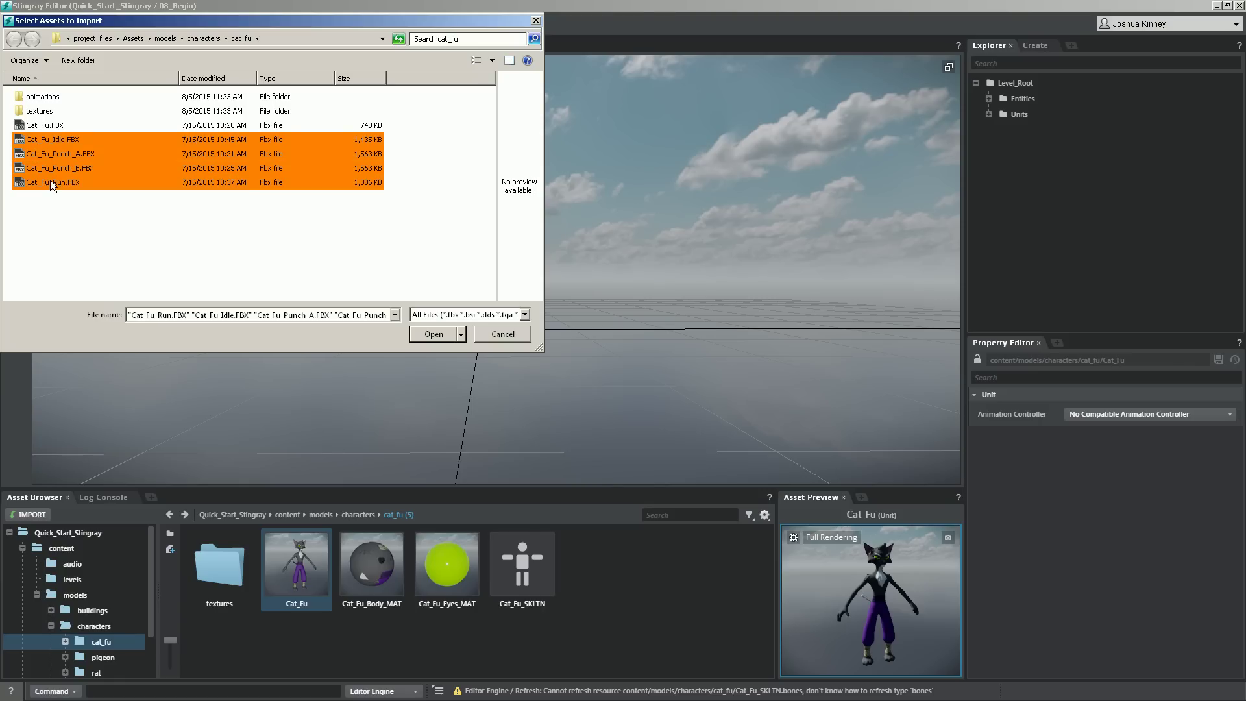
{"action": "left_click", "coordinate": [432, 334]}
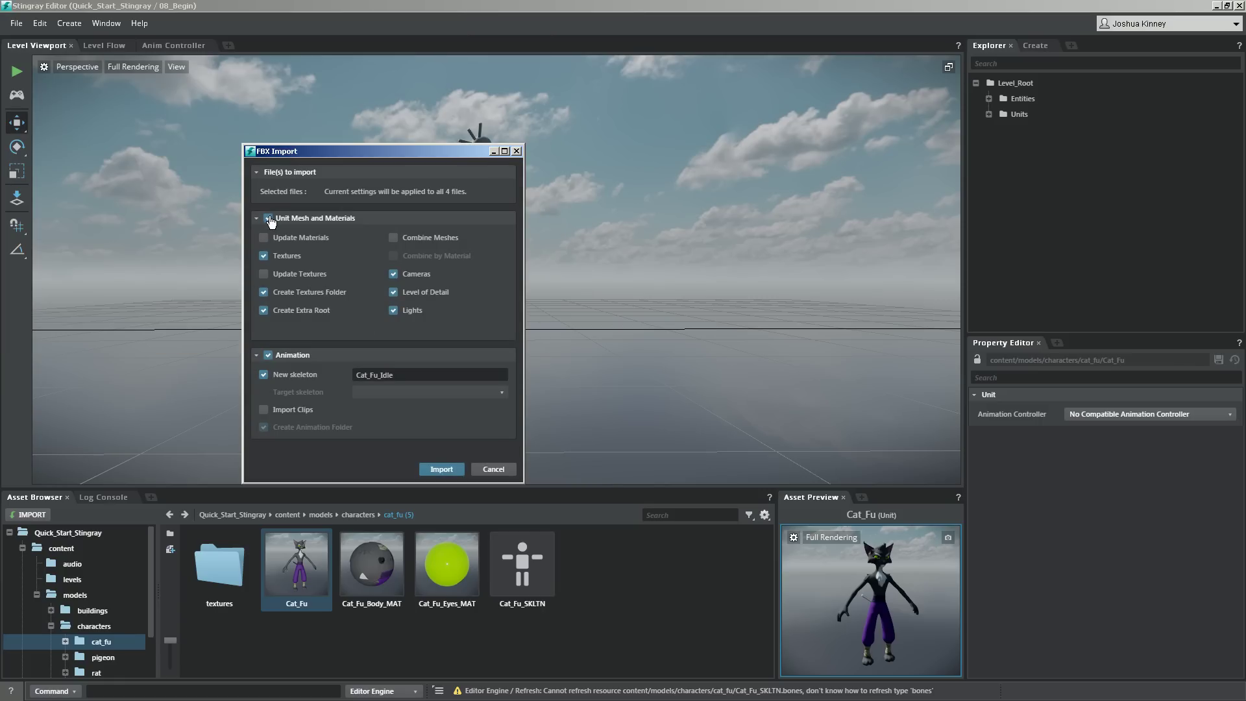
Import them as clips only, without mesh or materials, targeting the Cat_Fu_SKLTN skeleton.
{"action": "left_click", "coordinate": [269, 219]}
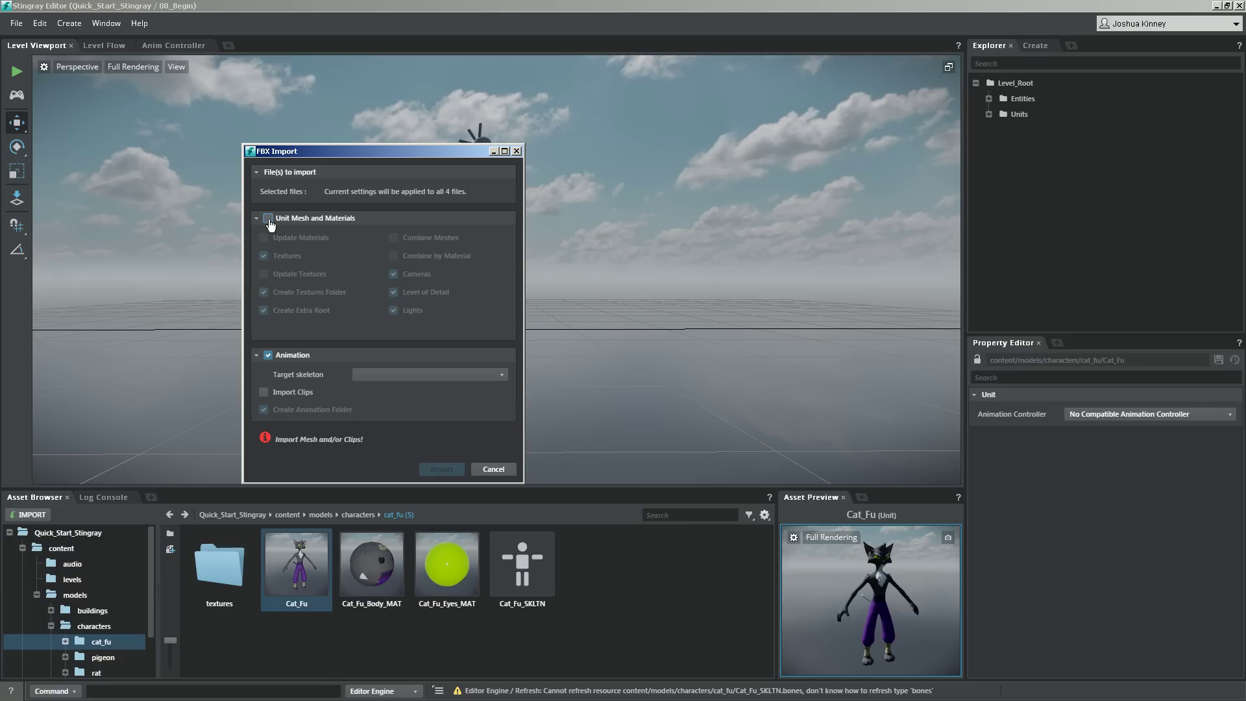
{"action": "left_click", "coordinate": [374, 380]}
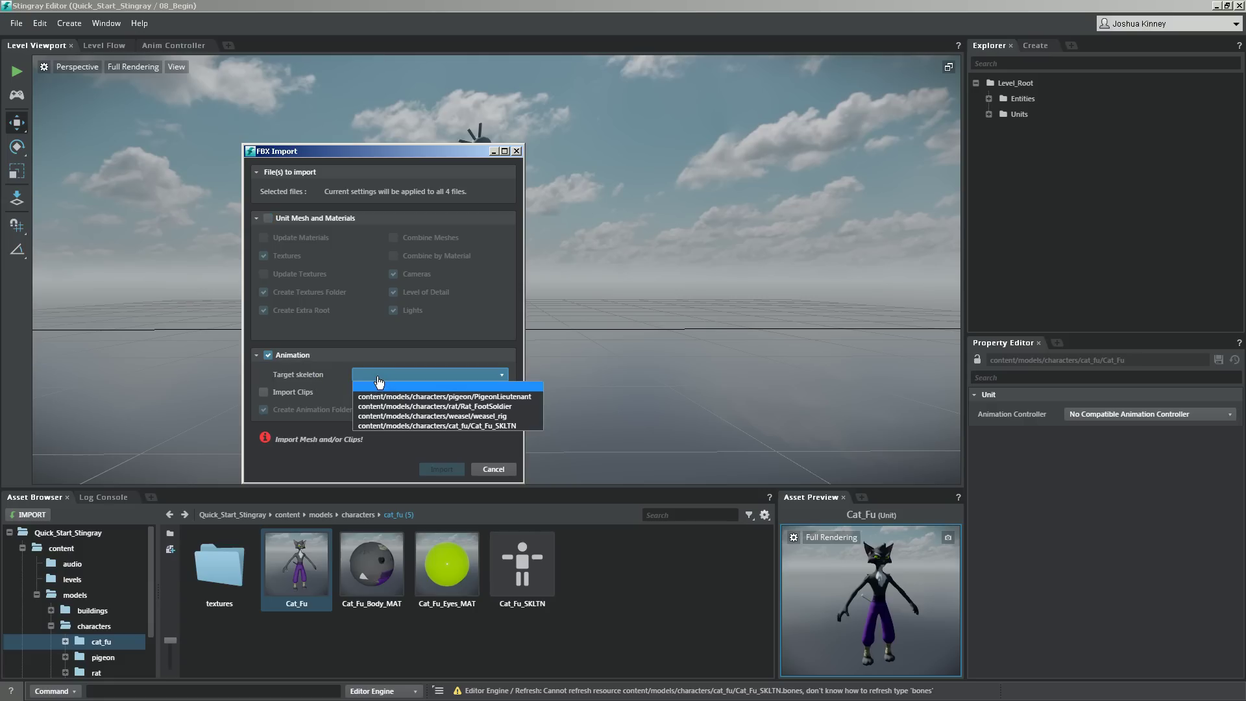
{"action": "left_click", "coordinate": [448, 426]}
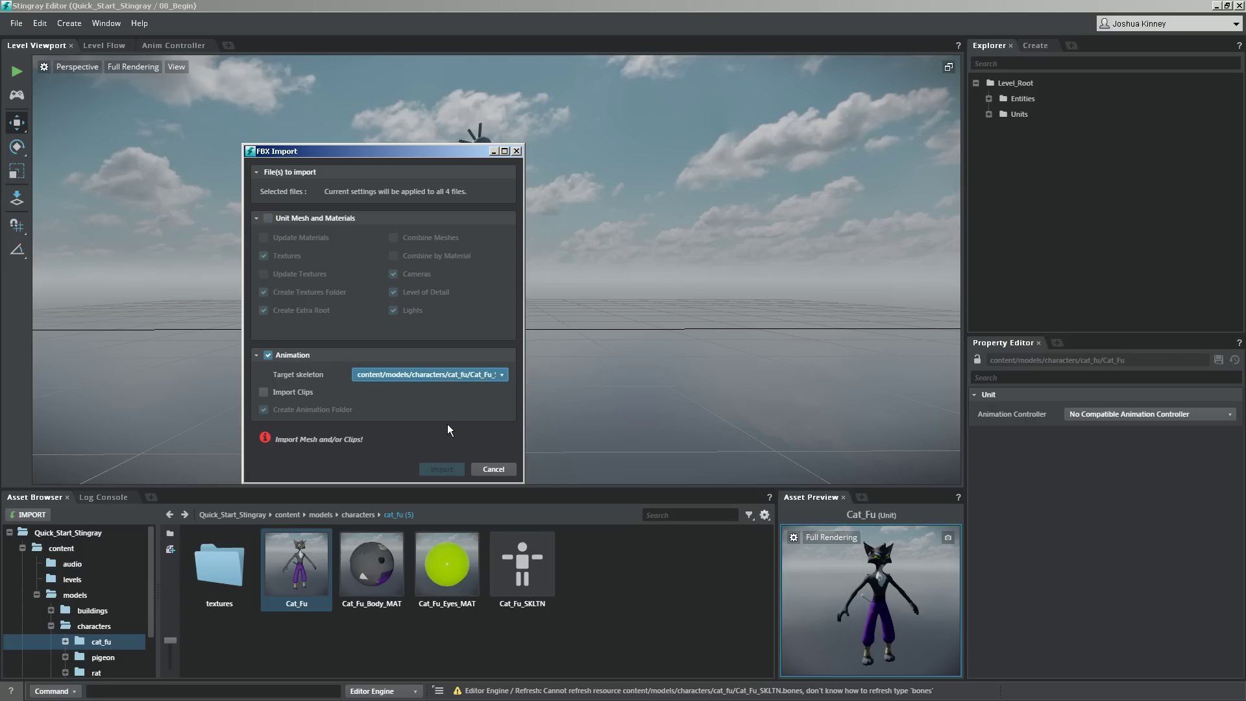
{"action": "left_click", "coordinate": [263, 392]}
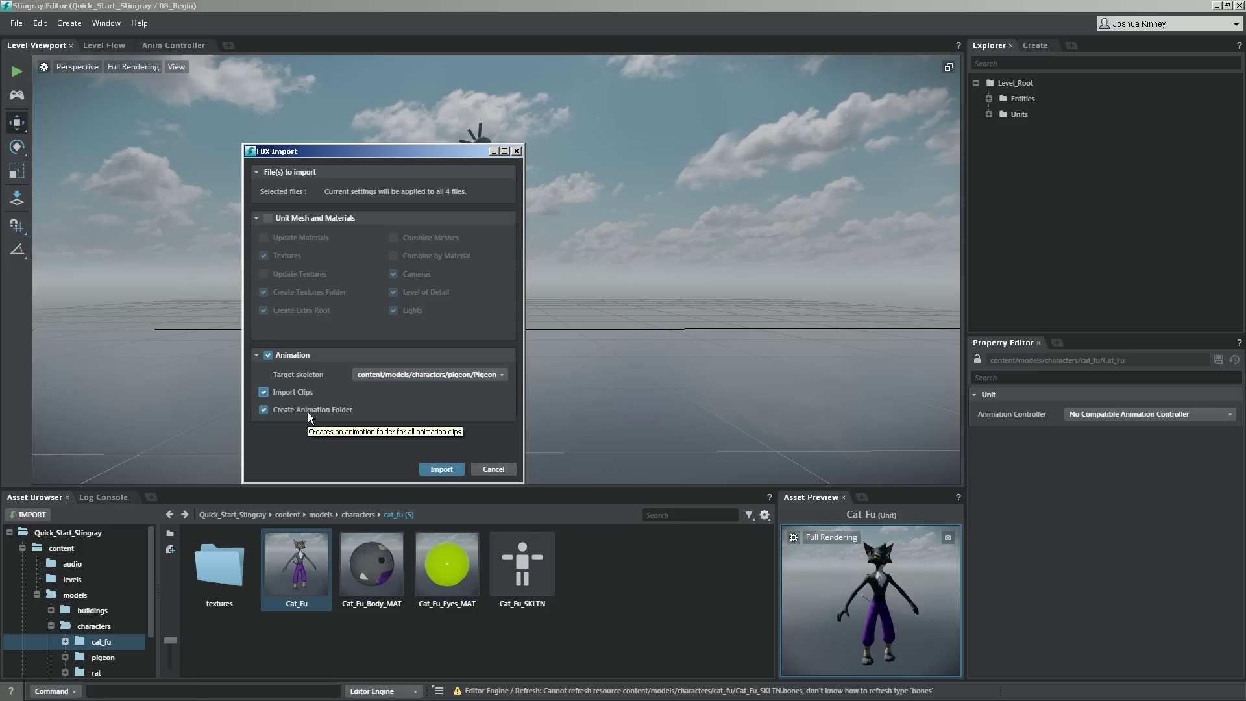
{"action": "left_click", "coordinate": [440, 469]}
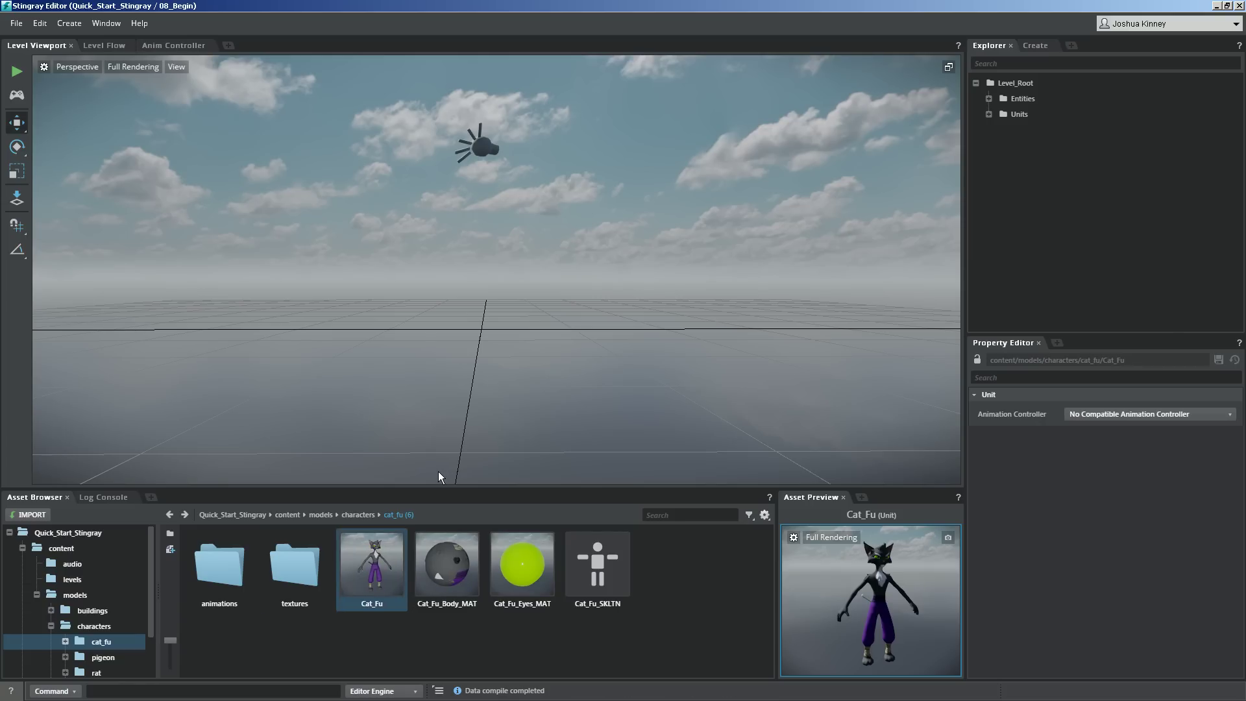
Open the animations folder and preview the Punch_A, Punch_B, Run and Idle clips.
{"action": "double_click", "coordinate": [239, 563]}
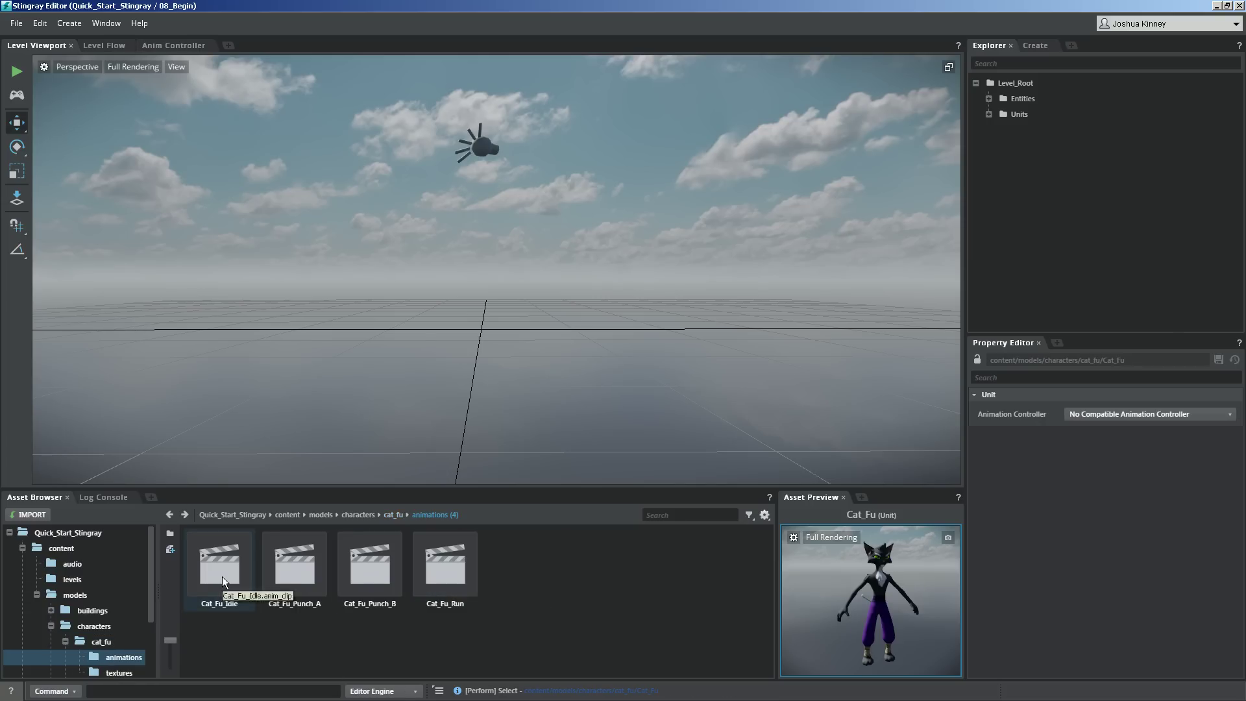
{"action": "left_click", "coordinate": [222, 577]}
{"action": "left_click", "coordinate": [292, 570]}
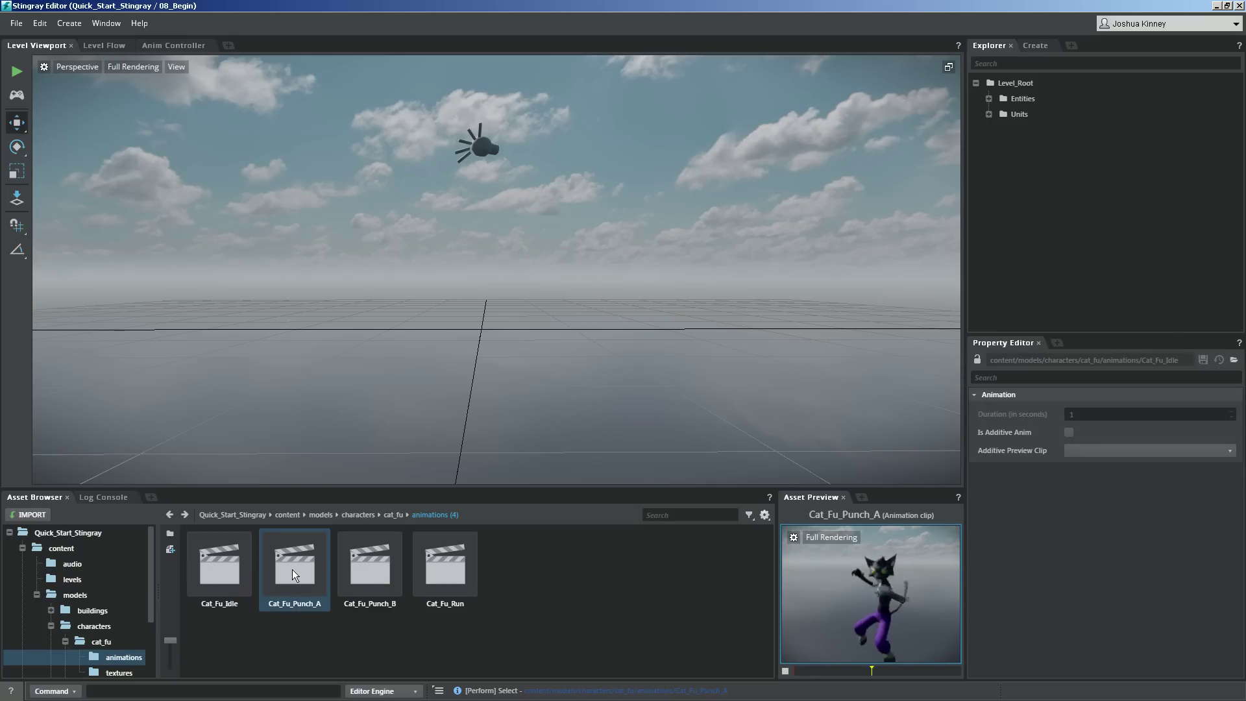
{"action": "left_click", "coordinate": [364, 578]}
{"action": "left_click", "coordinate": [435, 579]}
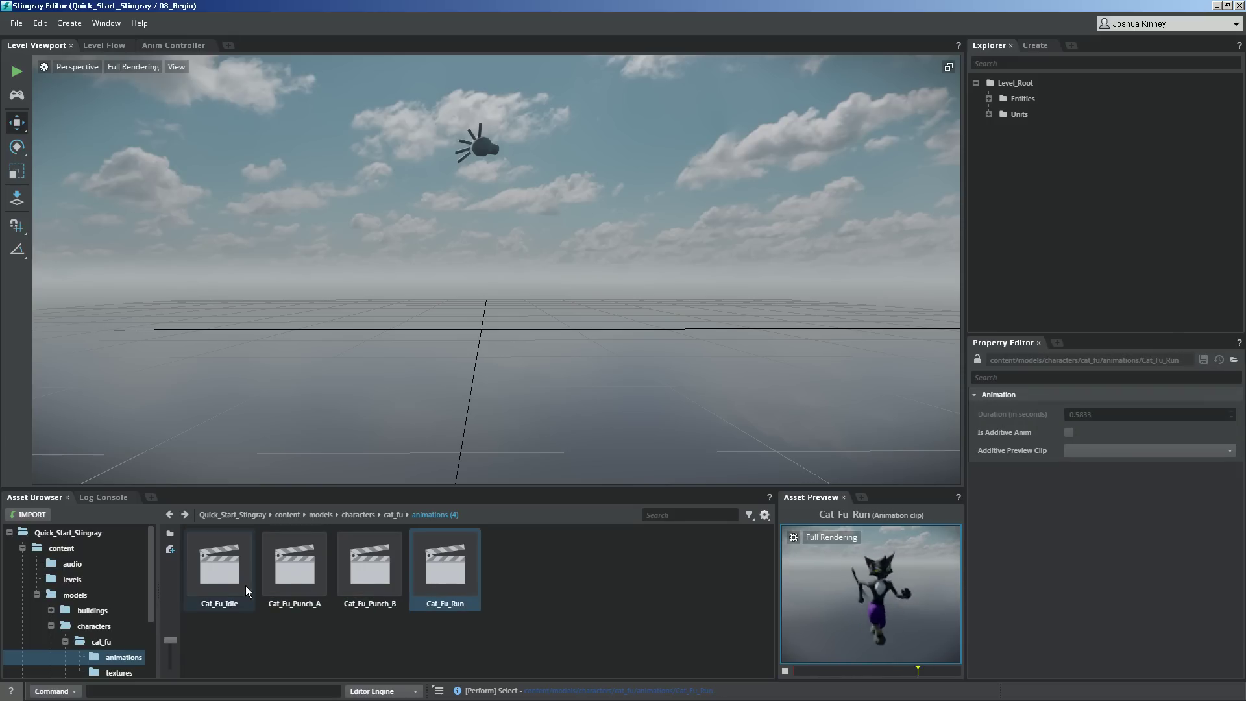
{"action": "left_click", "coordinate": [222, 584]}
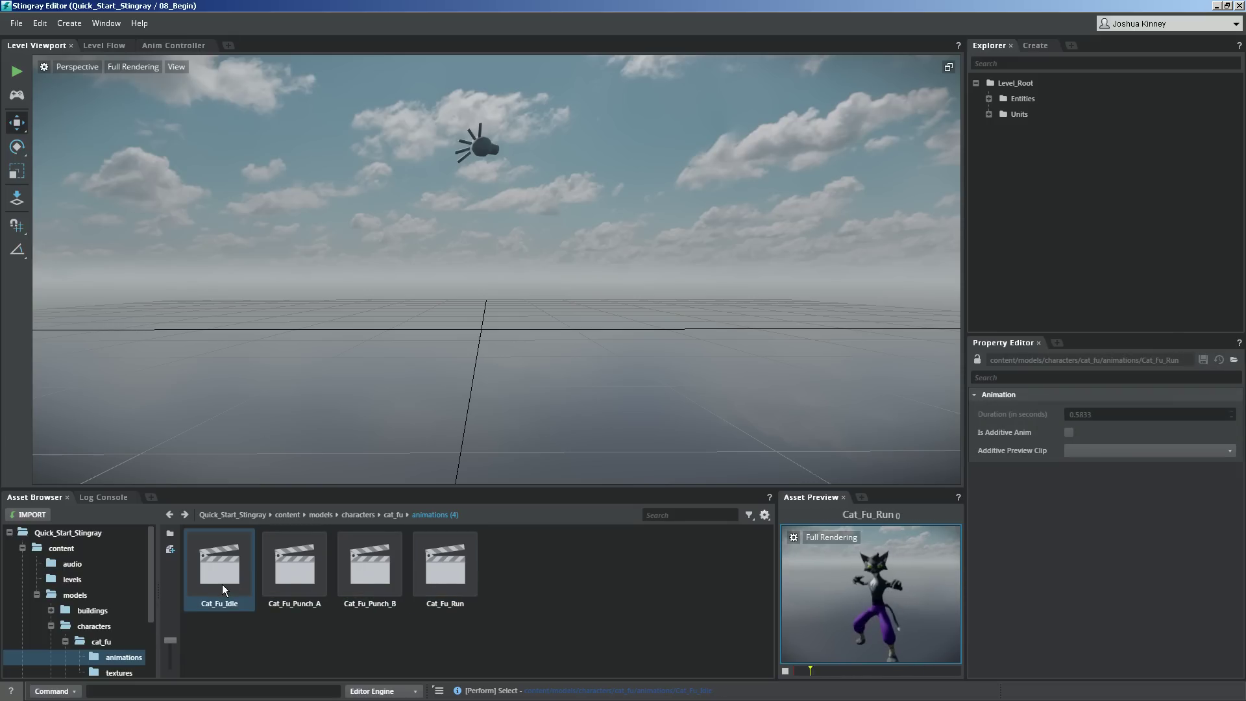
Return to the cat_fu folder and select the Cat_Fu character model.
{"action": "left_click", "coordinate": [99, 639]}
{"action": "left_click", "coordinate": [367, 569]}
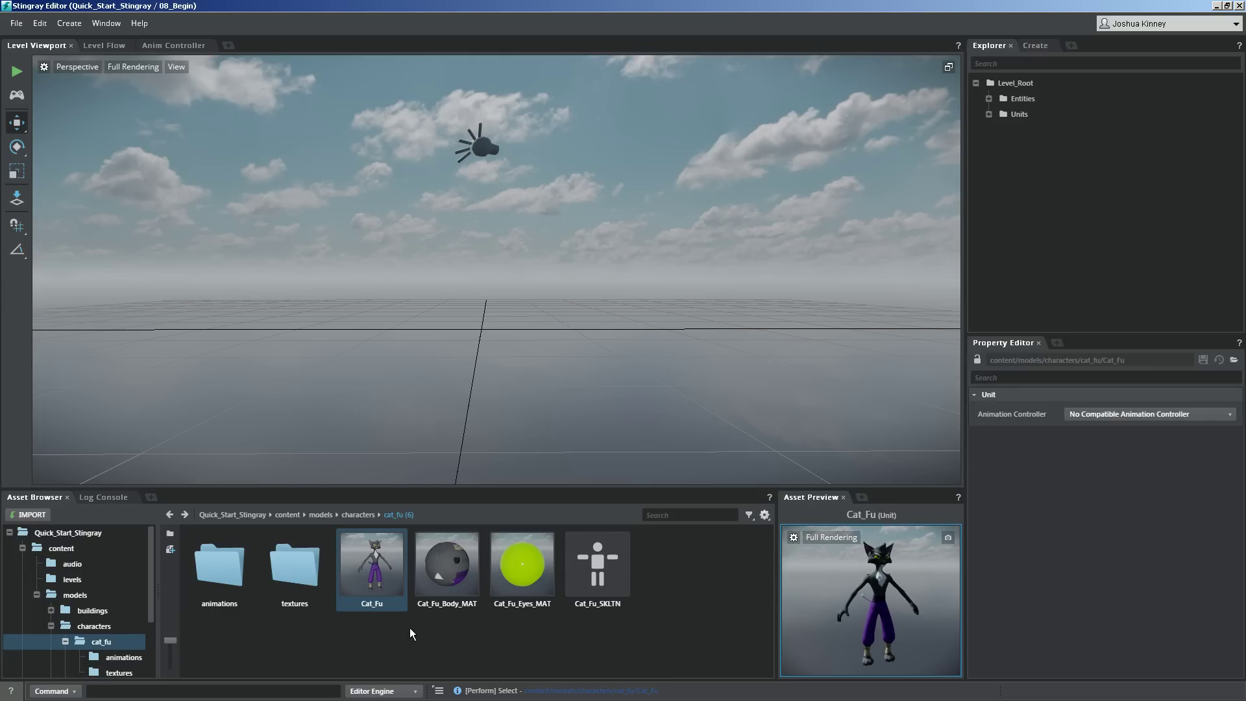
{"action": "right_click", "coordinate": [614, 573]}
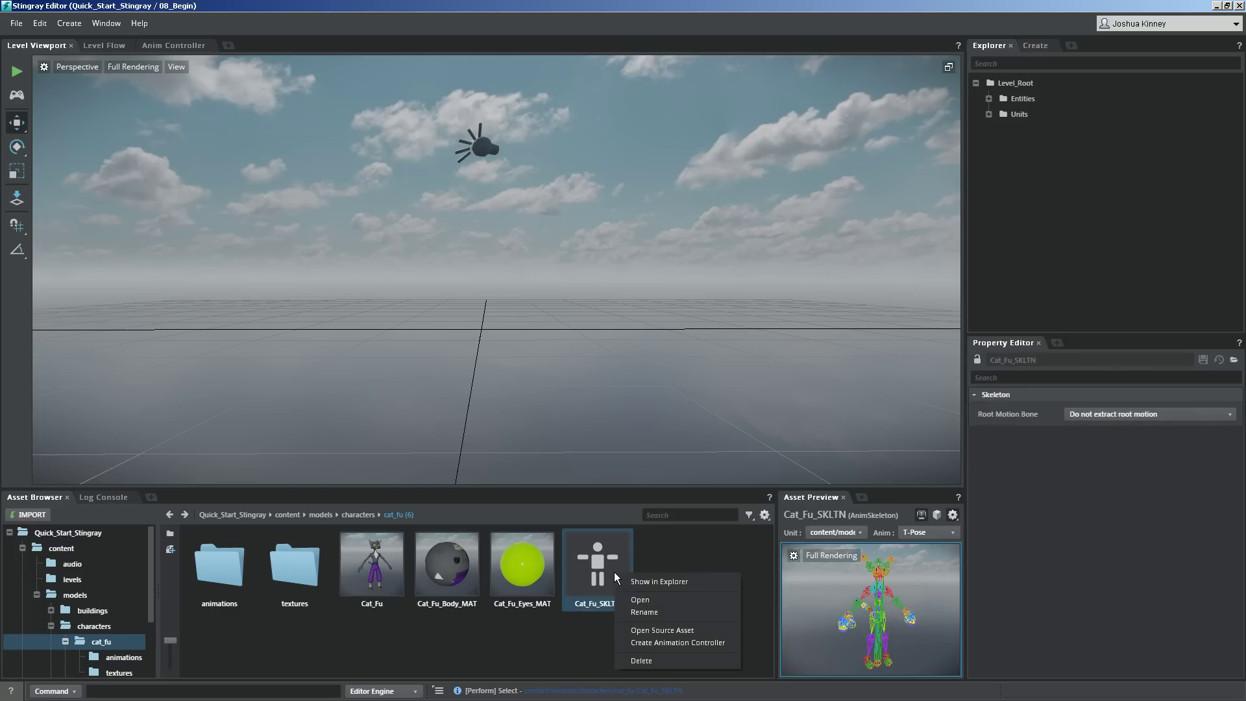
Create an animation controller from Cat_Fu_SKLTN named Cat_Fu_AC and open it in the editor.
{"action": "left_click", "coordinate": [645, 642]}
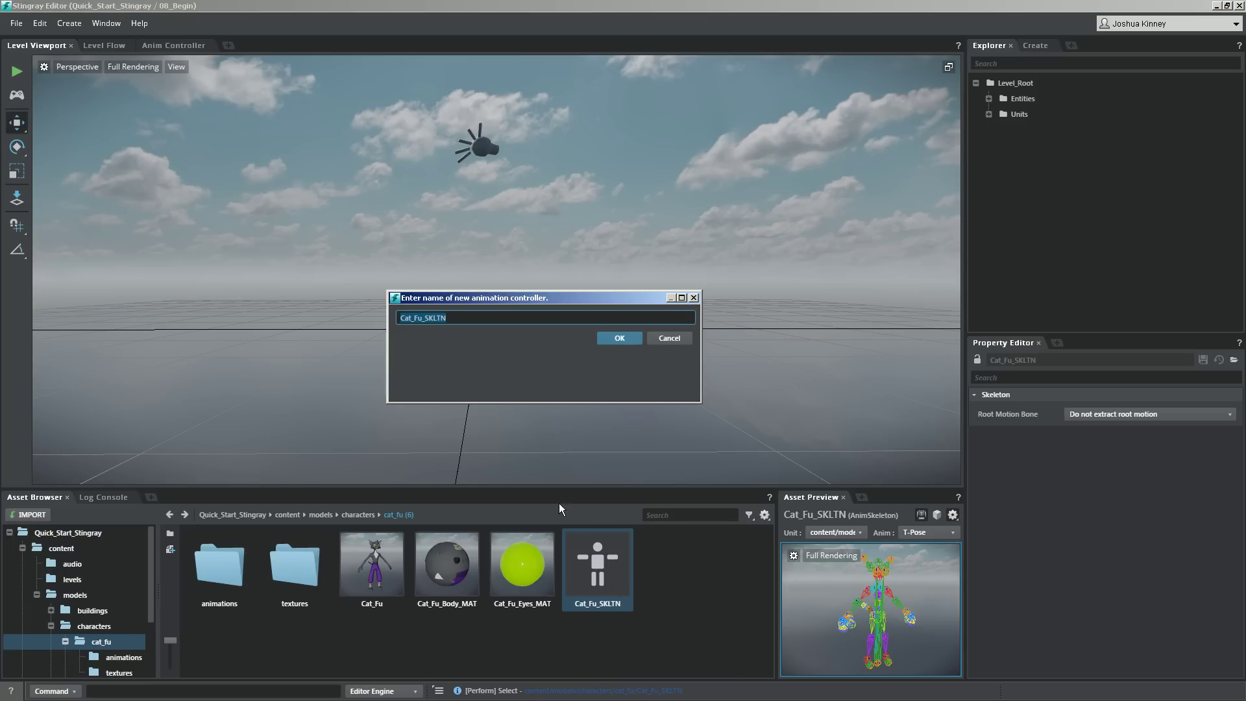
{"action": "left_click", "coordinate": [475, 315]}
{"action": "key", "text": "BackSpace"}
{"action": "key", "text": "BackSpace"}
{"action": "key", "text": "BackSpace"}
{"action": "key", "text": "BackSpace"}
{"action": "key", "text": "BackSpace"}
{"action": "type", "text": "AC"}
{"action": "key", "text": "Return"}
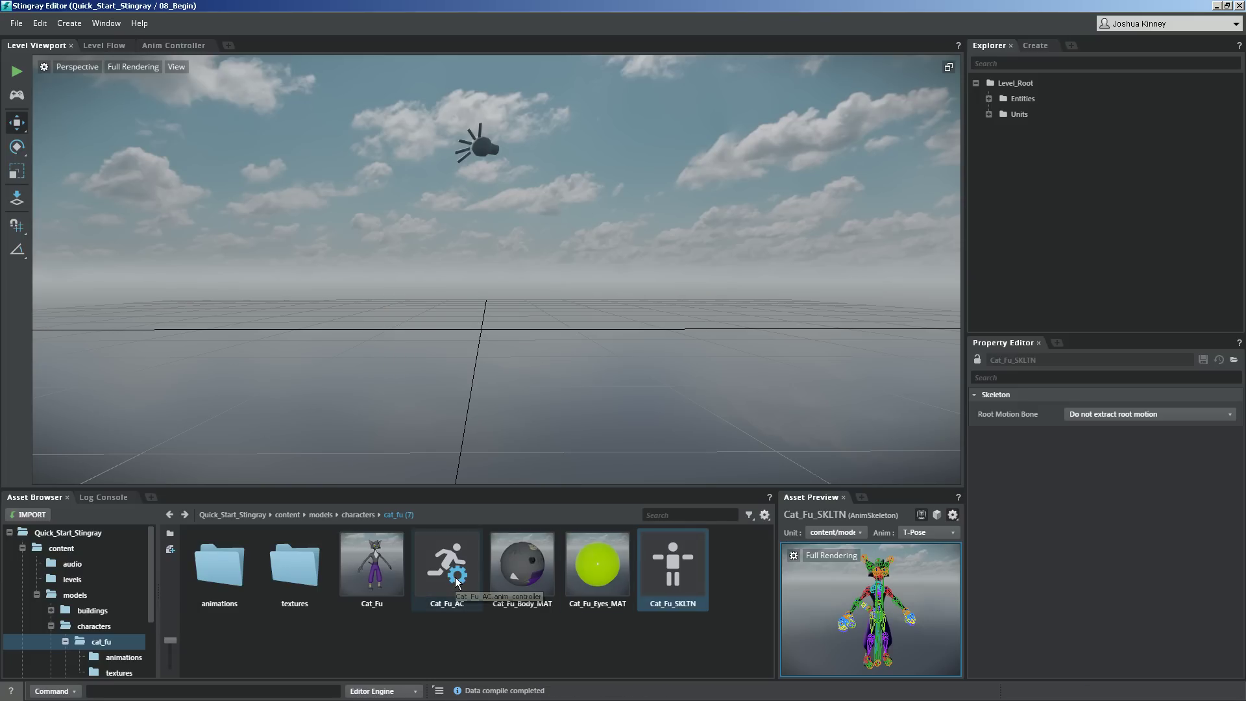
{"action": "double_click", "coordinate": [455, 562]}
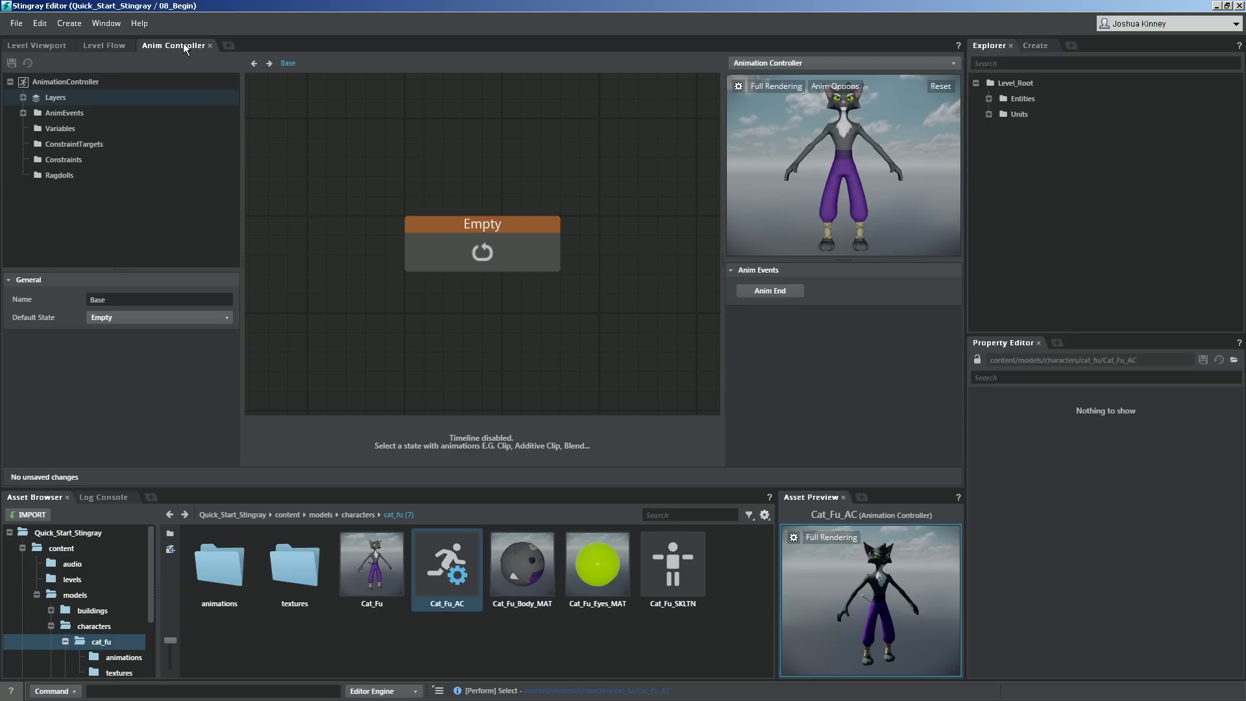
Expand Layers and Base in the Cat_Fu_AC tree and select the Empty state.
{"action": "left_click", "coordinate": [100, 25]}
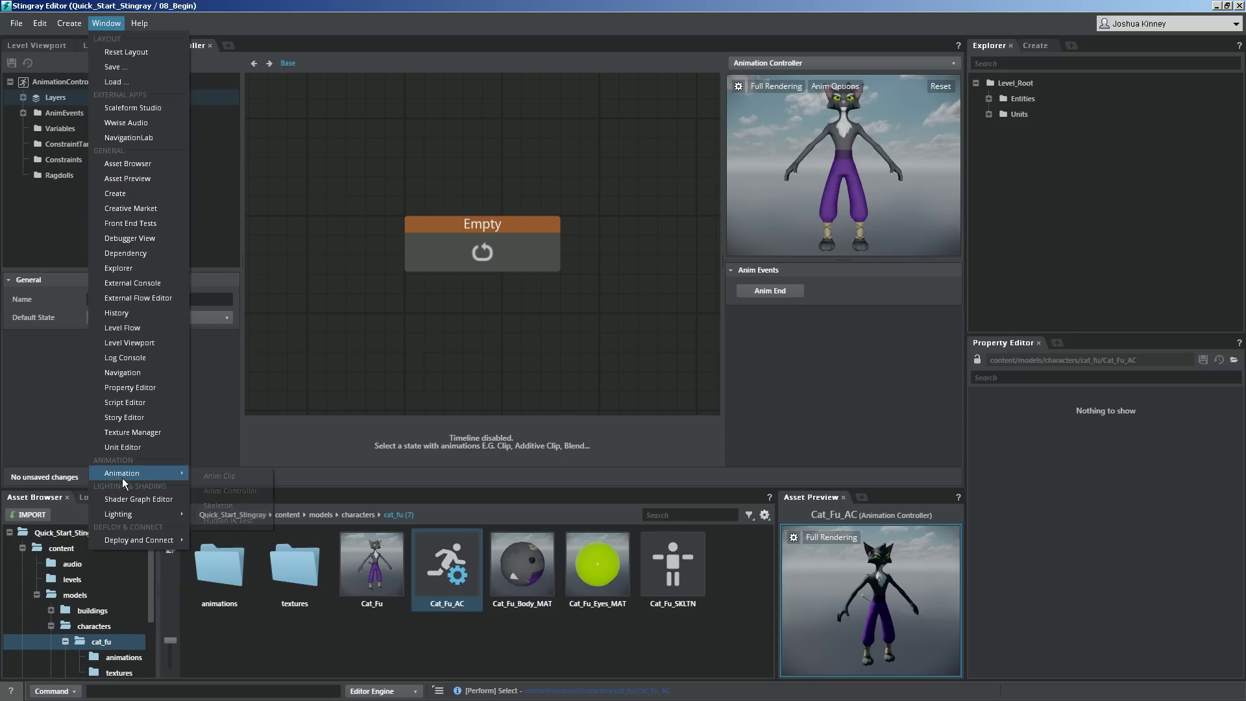
{"action": "mouse_move", "coordinate": [123, 478]}
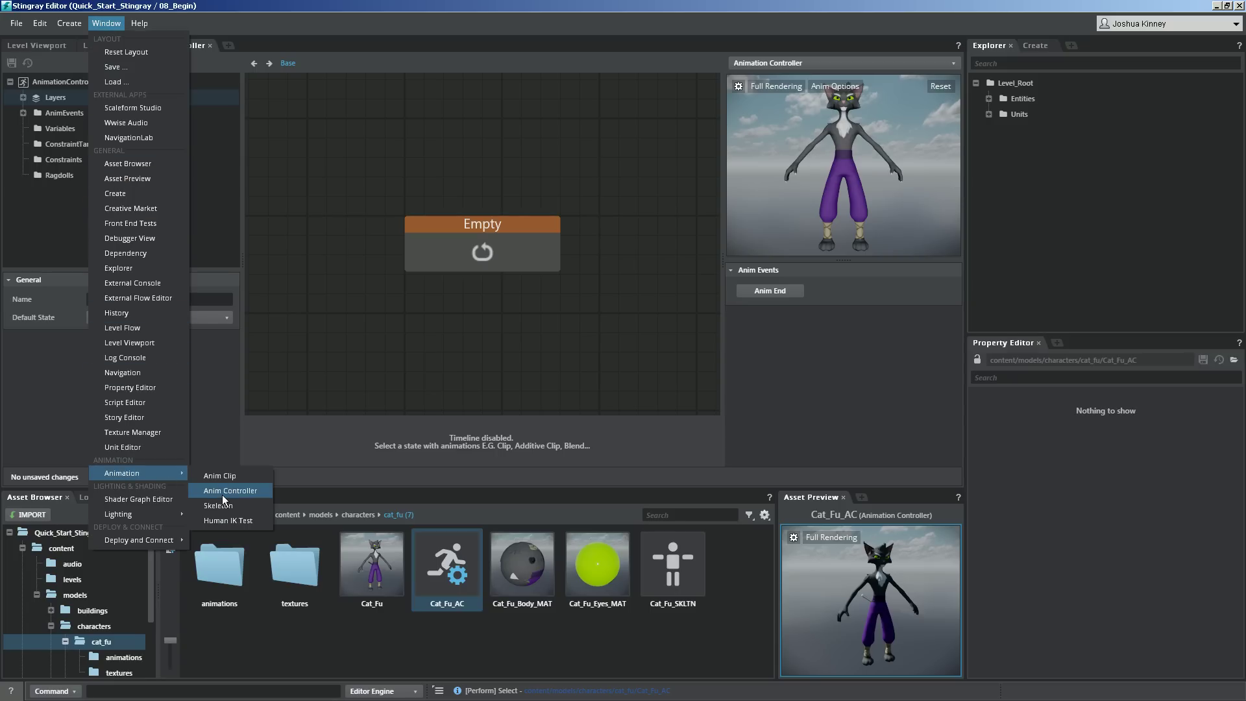
{"action": "left_click", "coordinate": [578, 195]}
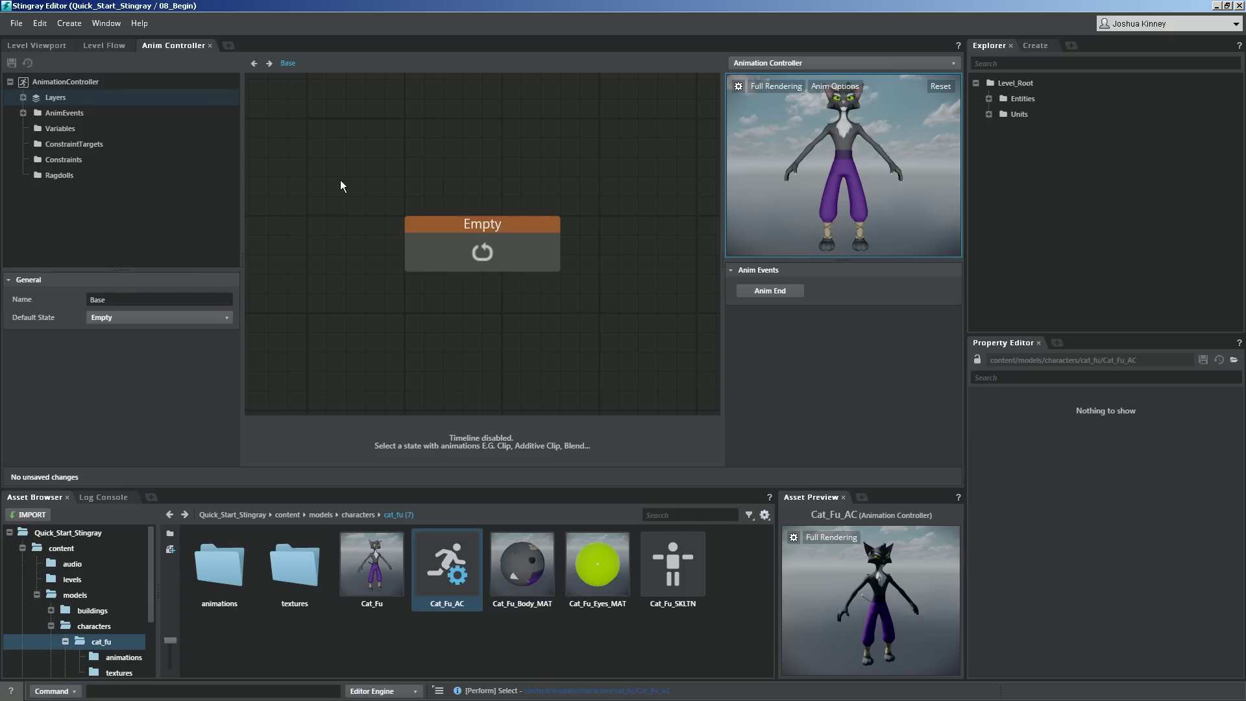
{"action": "left_click", "coordinate": [23, 97]}
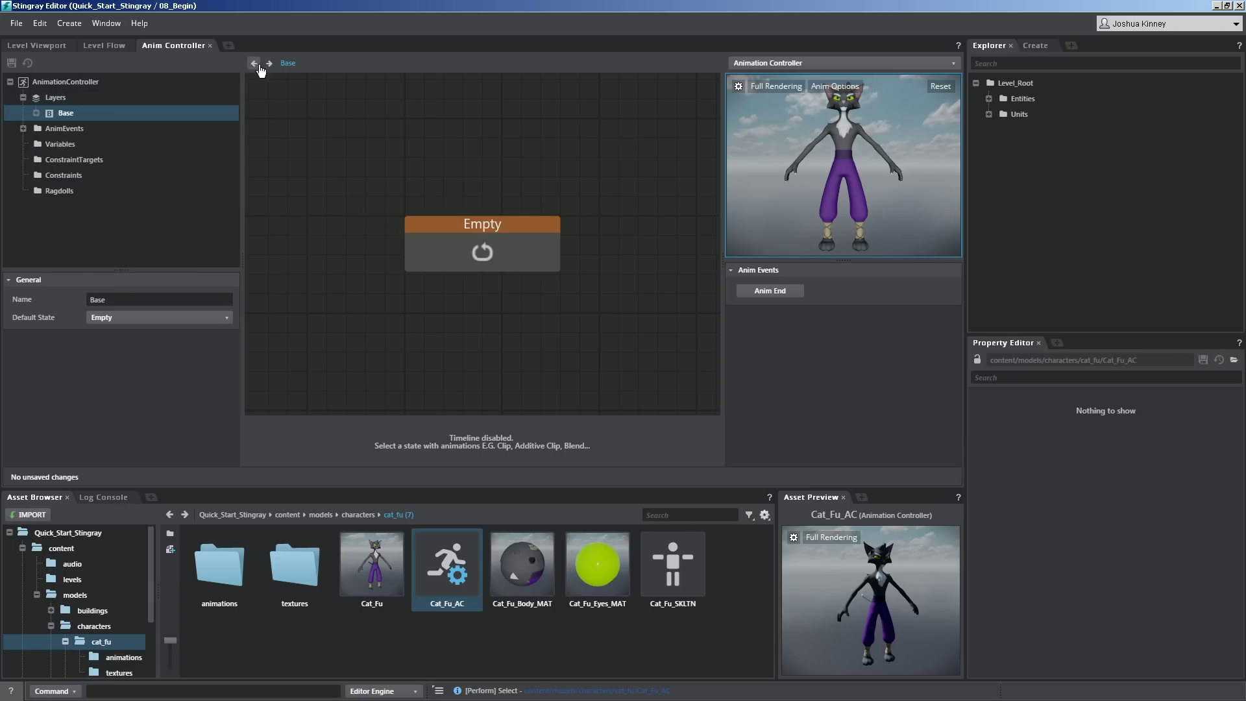
{"action": "left_click", "coordinate": [35, 113]}
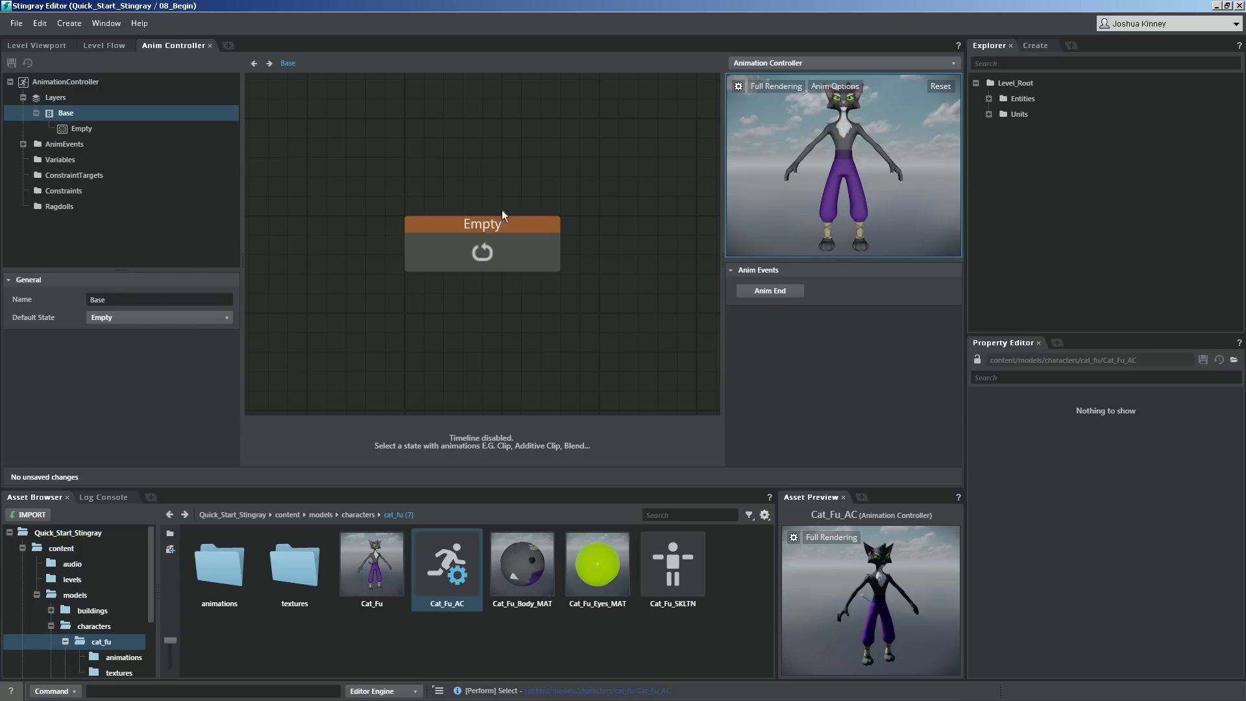
{"action": "left_click", "coordinate": [486, 223]}
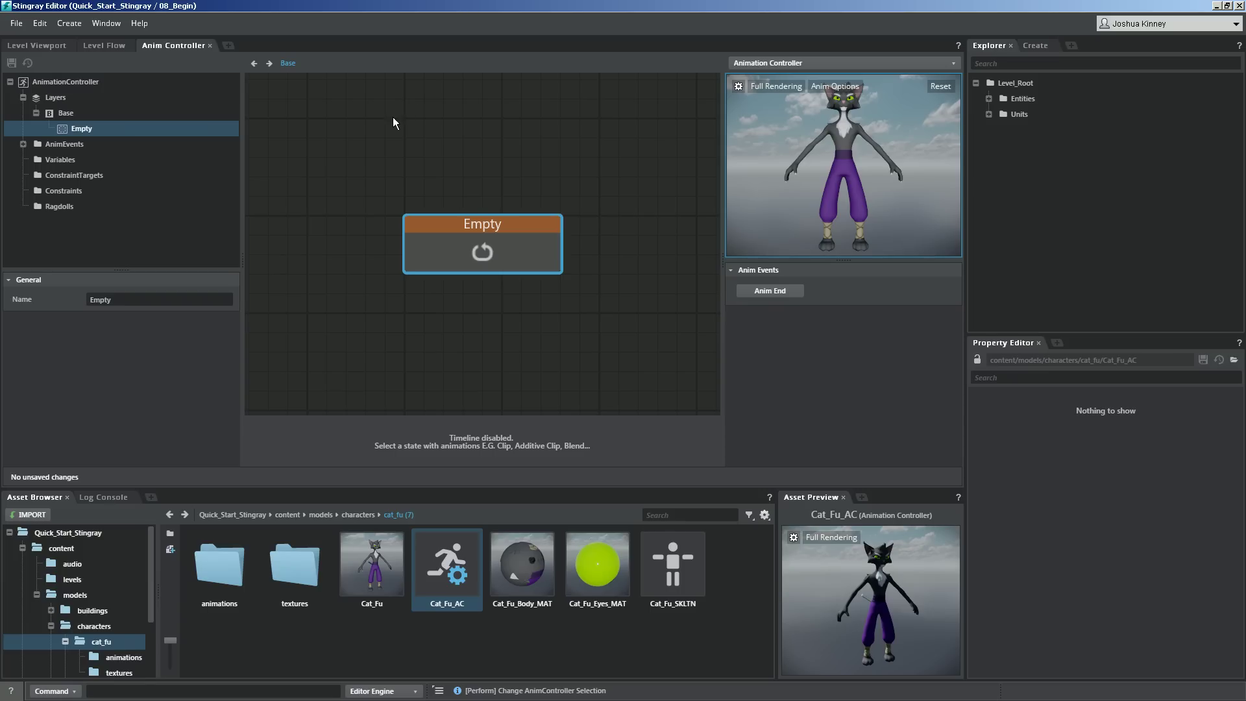
{"action": "right_click", "coordinate": [430, 128]}
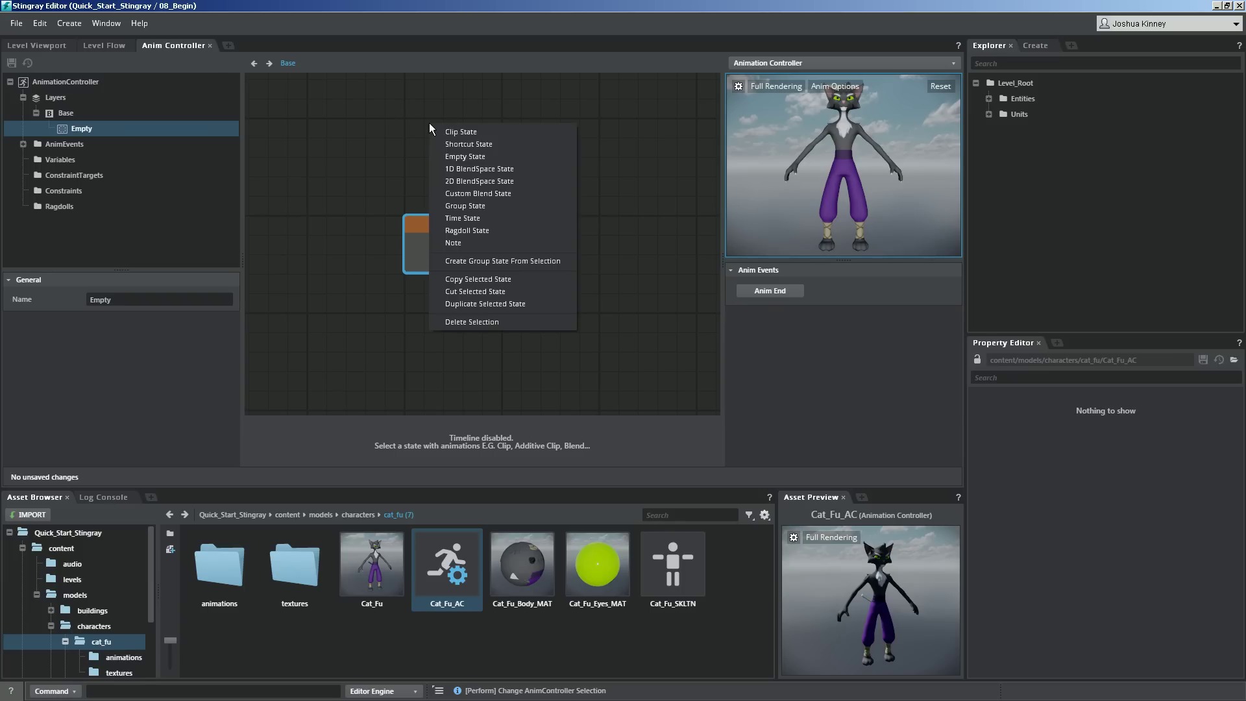
Add a clip state named Idle_State playing Cat_Fu_Idle, then save and refresh the preview.
{"action": "left_click", "coordinate": [469, 131]}
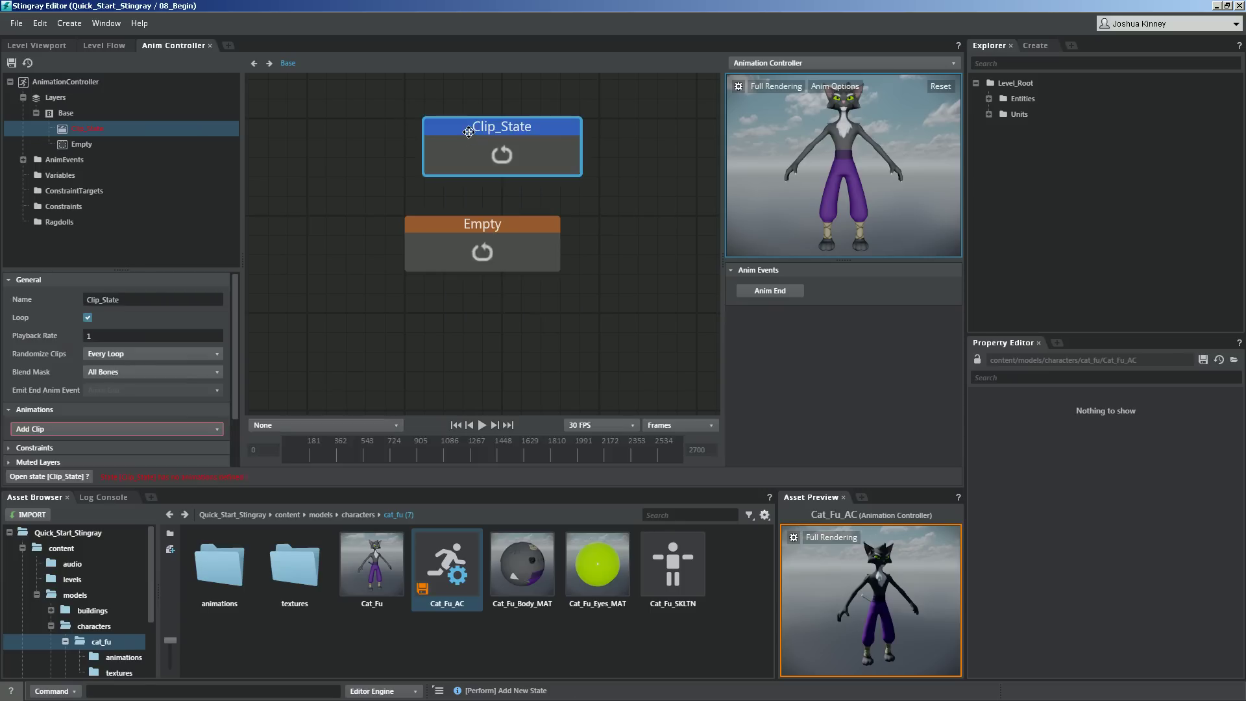
{"action": "double_click", "coordinate": [96, 299]}
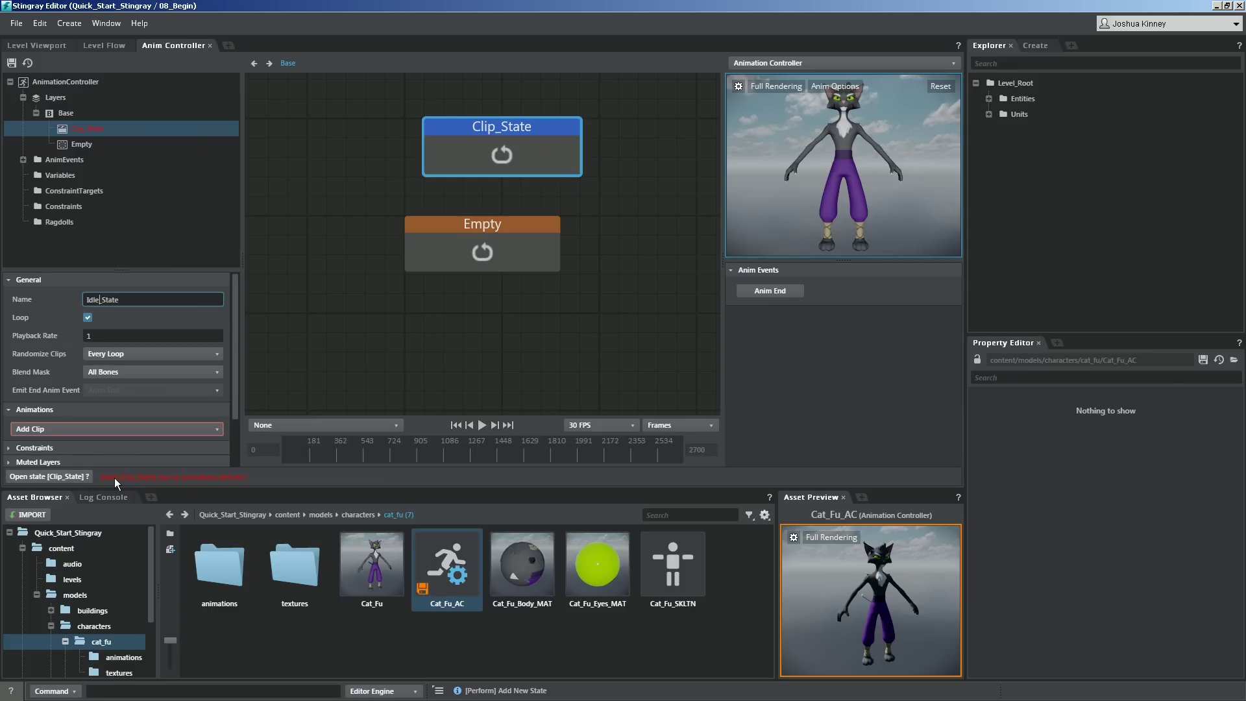
{"action": "left_click", "coordinate": [115, 434]}
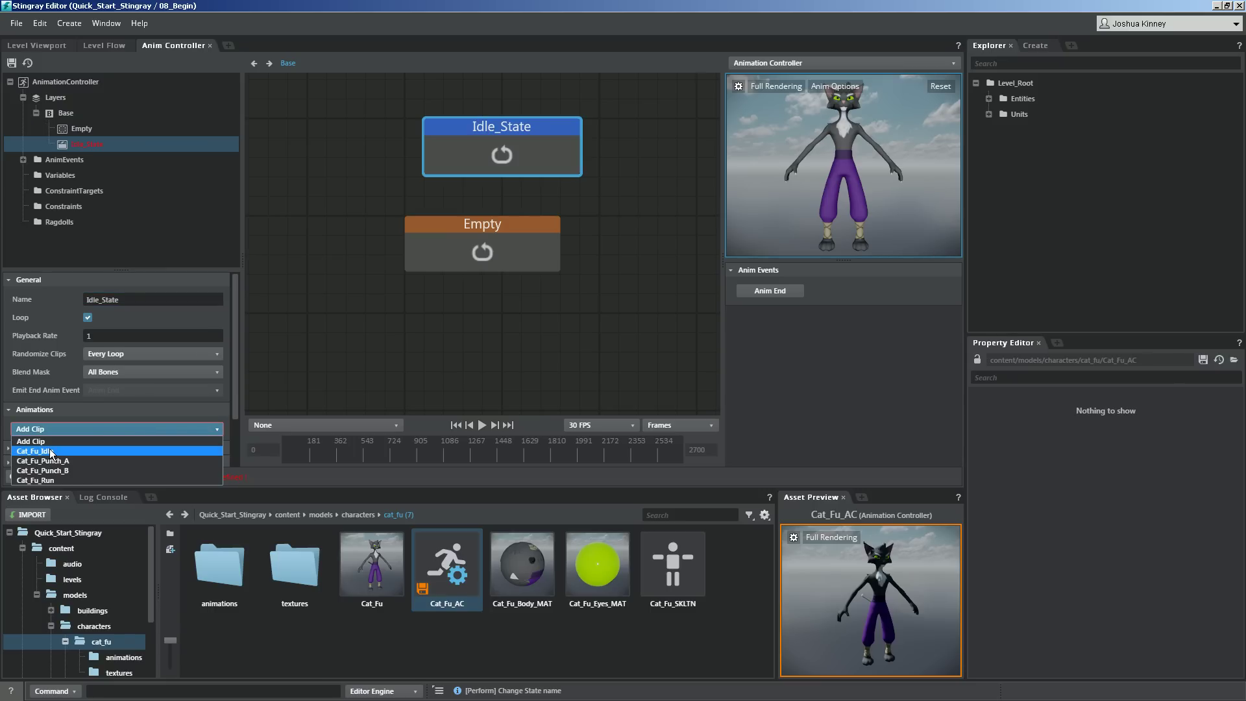
{"action": "left_click", "coordinate": [51, 453]}
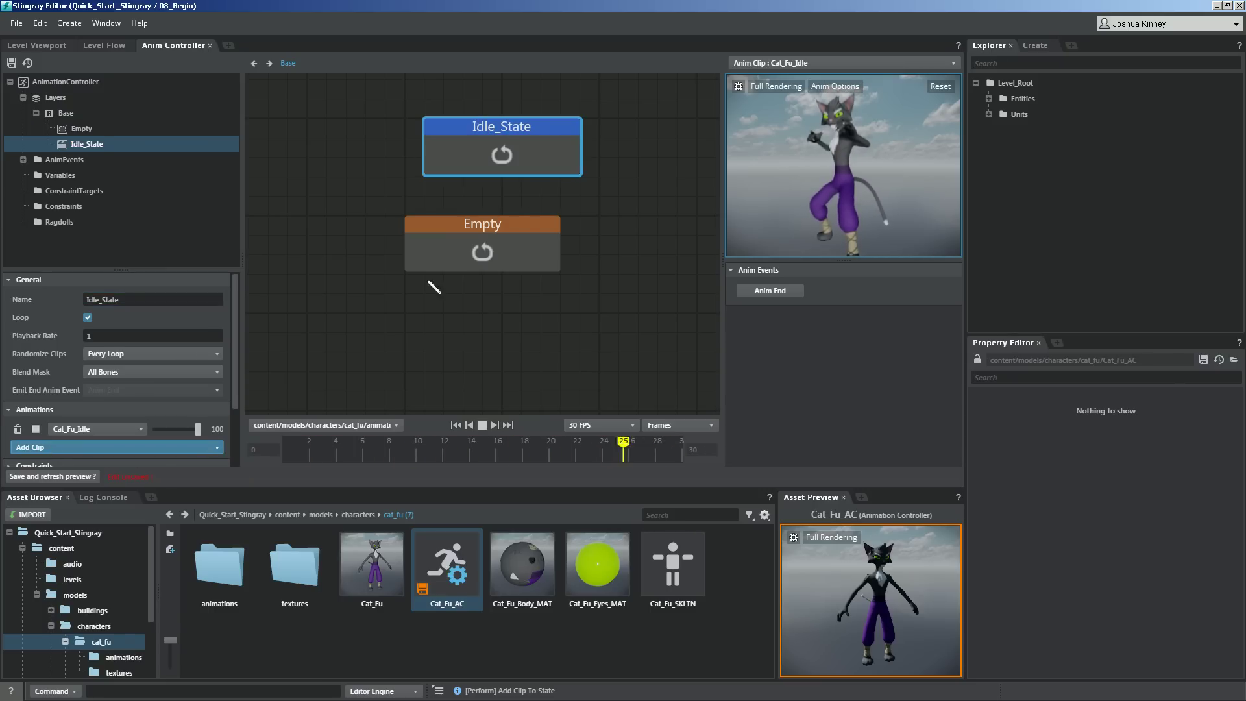
{"action": "left_click", "coordinate": [47, 477]}
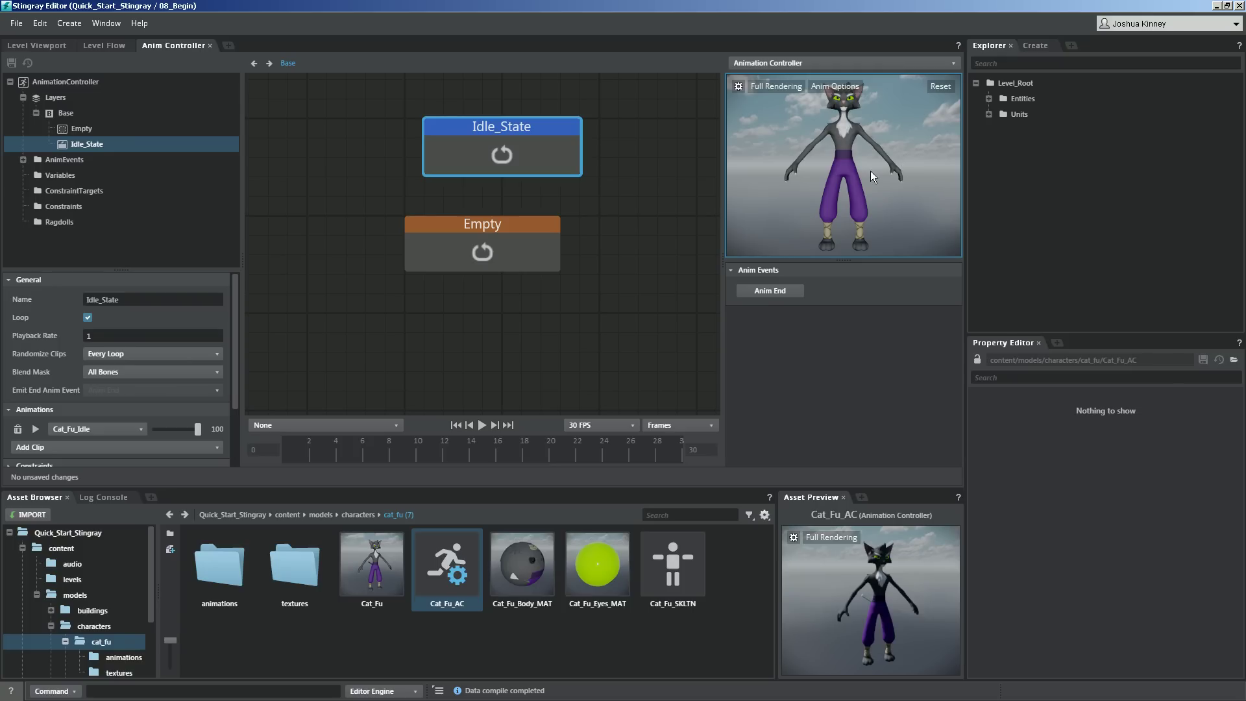
Align Idle_State above Empty, make it the Base layer's default state, and save.
{"action": "left_click", "coordinate": [545, 231]}
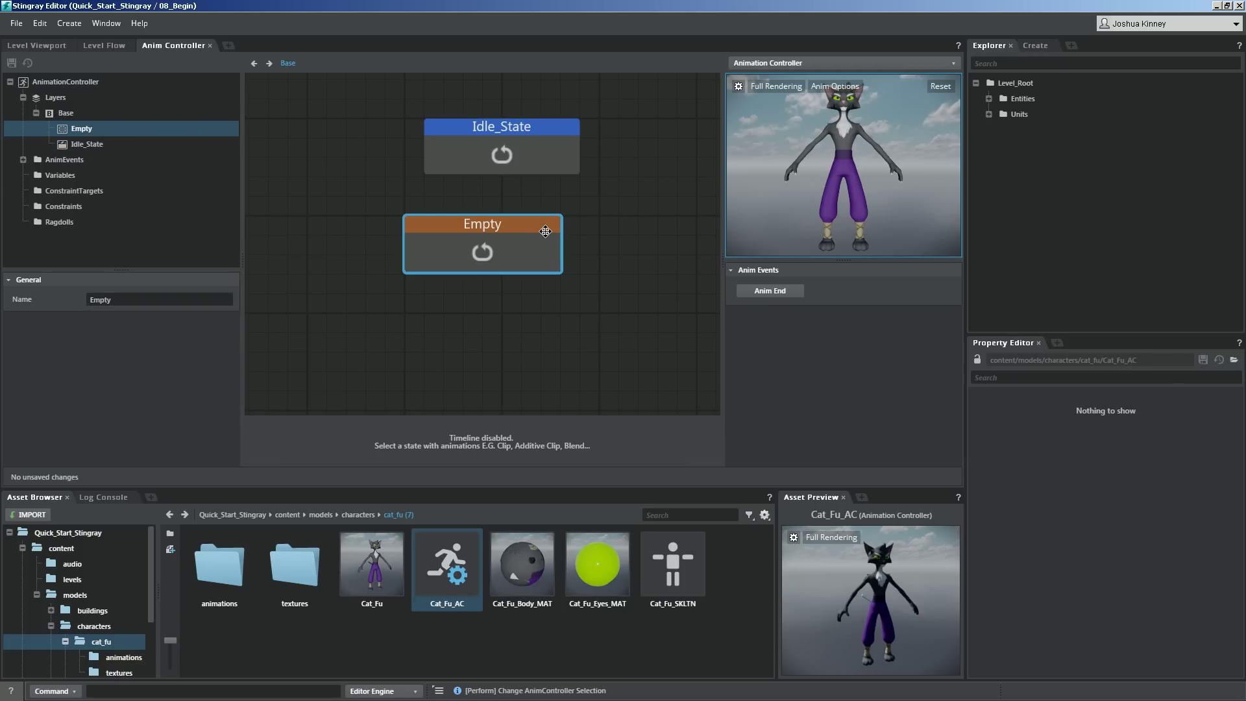
{"action": "left_click", "coordinate": [494, 125]}
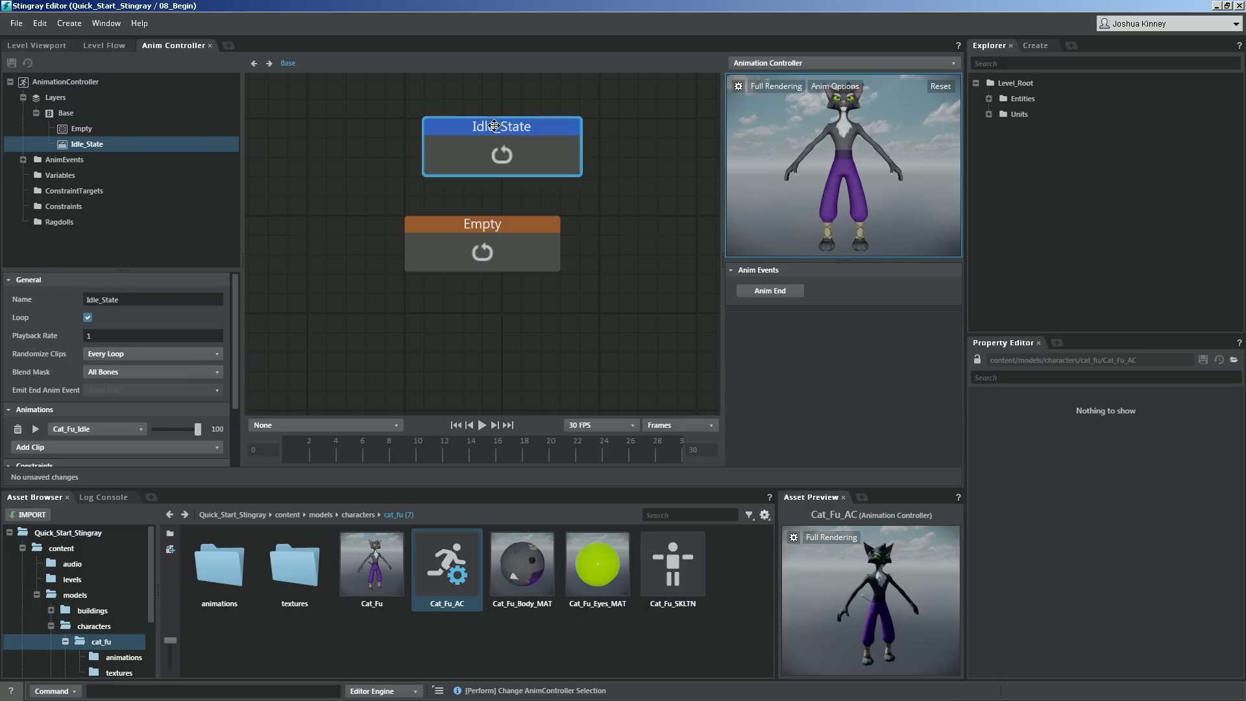
{"action": "left_click_drag", "start_coordinate": [494, 125], "coordinate": [474, 125]}
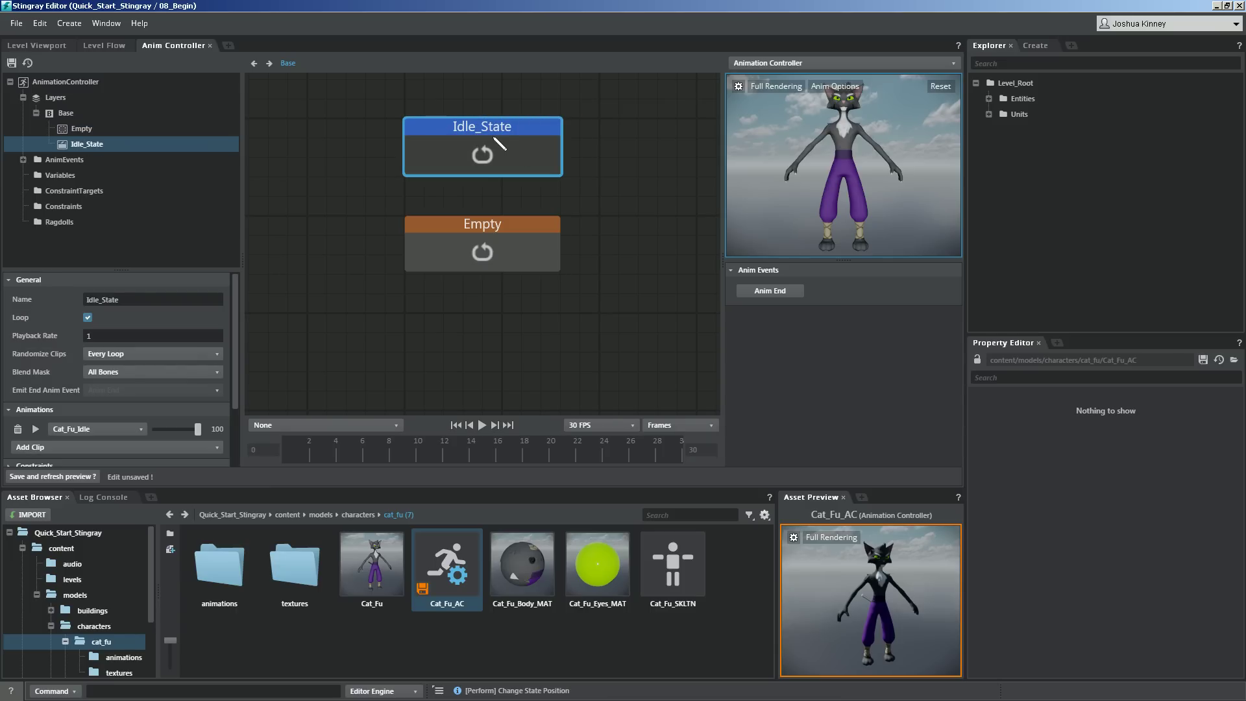
{"action": "left_click", "coordinate": [69, 112]}
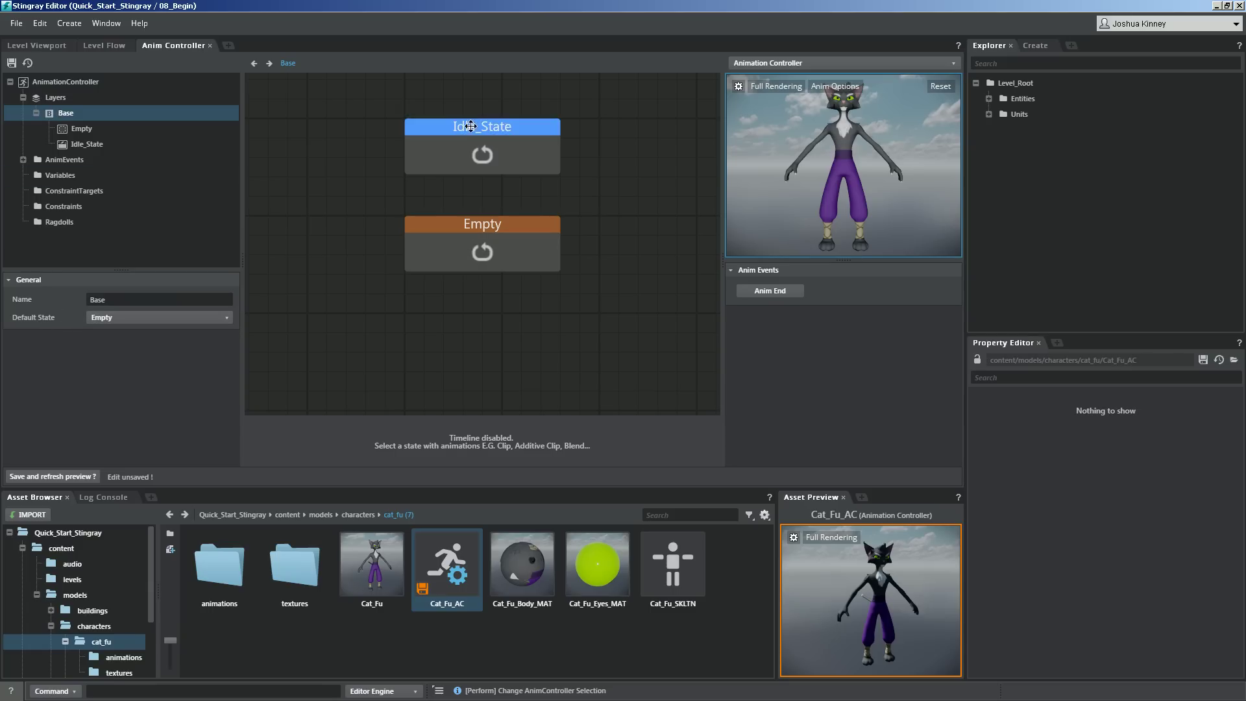
{"action": "left_click", "coordinate": [232, 324]}
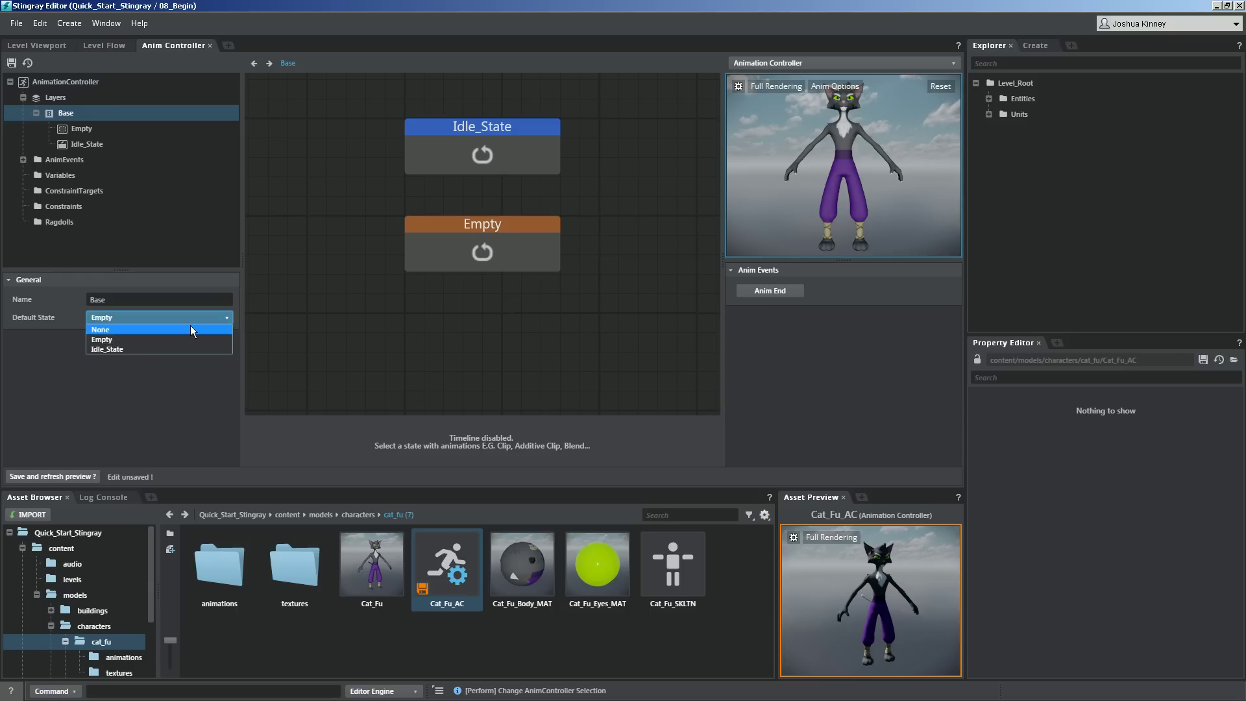
{"action": "left_click", "coordinate": [129, 350]}
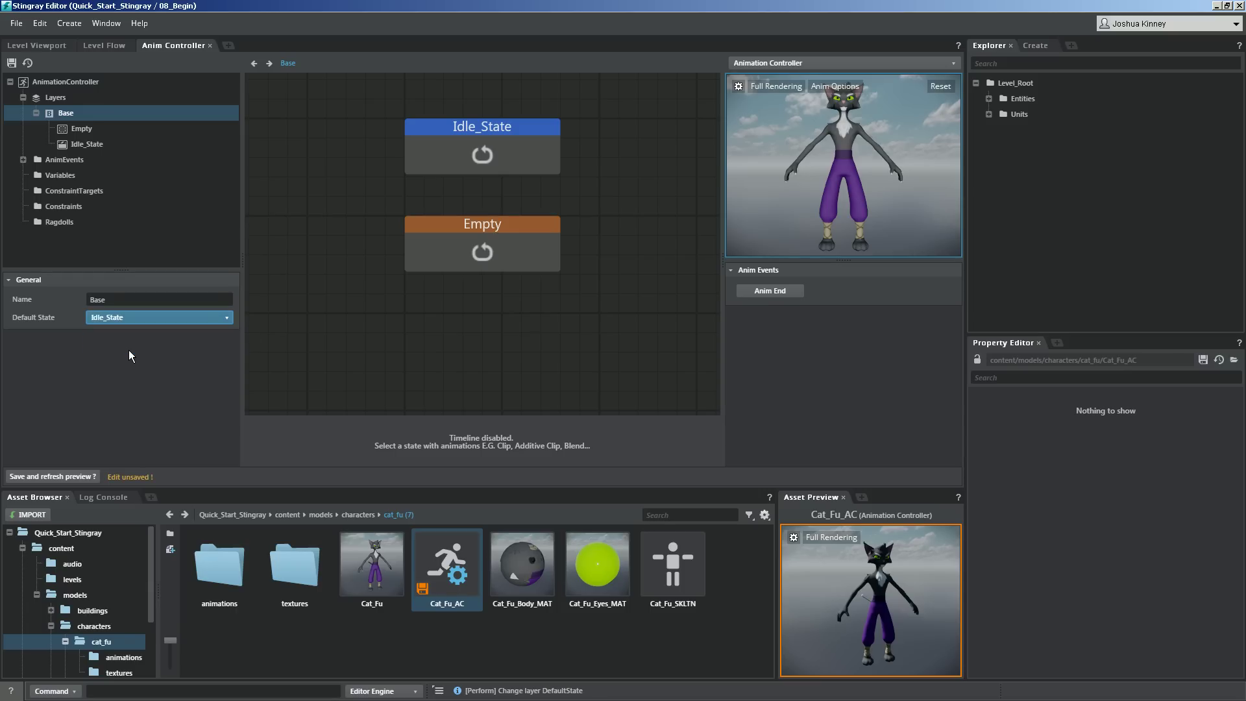
{"action": "left_click", "coordinate": [75, 478]}
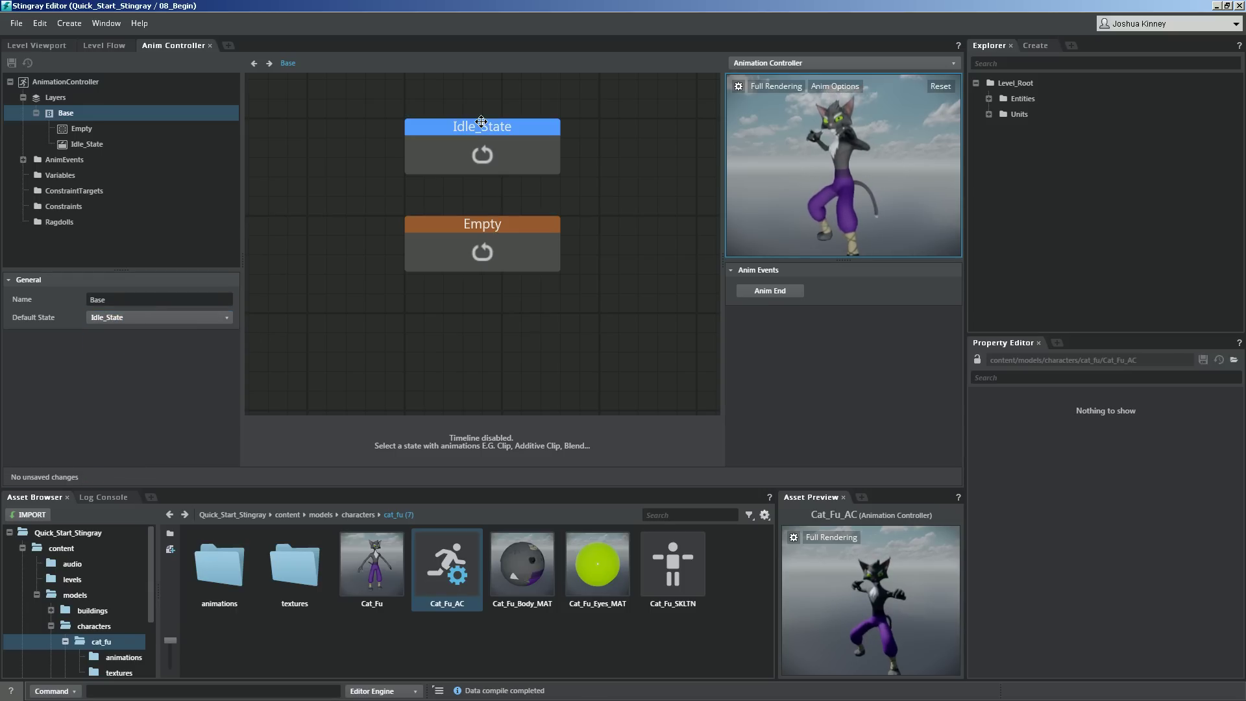
Delete the Empty state and save the controller with a refreshed preview.
{"action": "left_click", "coordinate": [518, 225]}
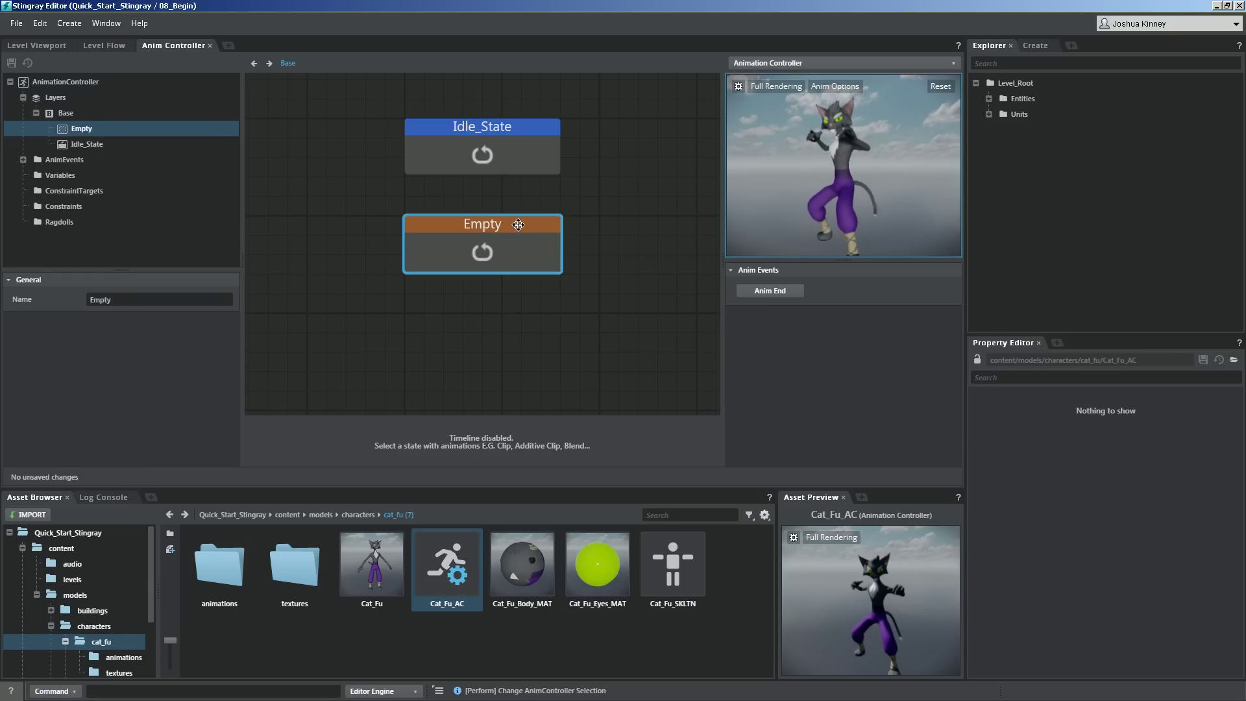
{"action": "key", "text": "Delete"}
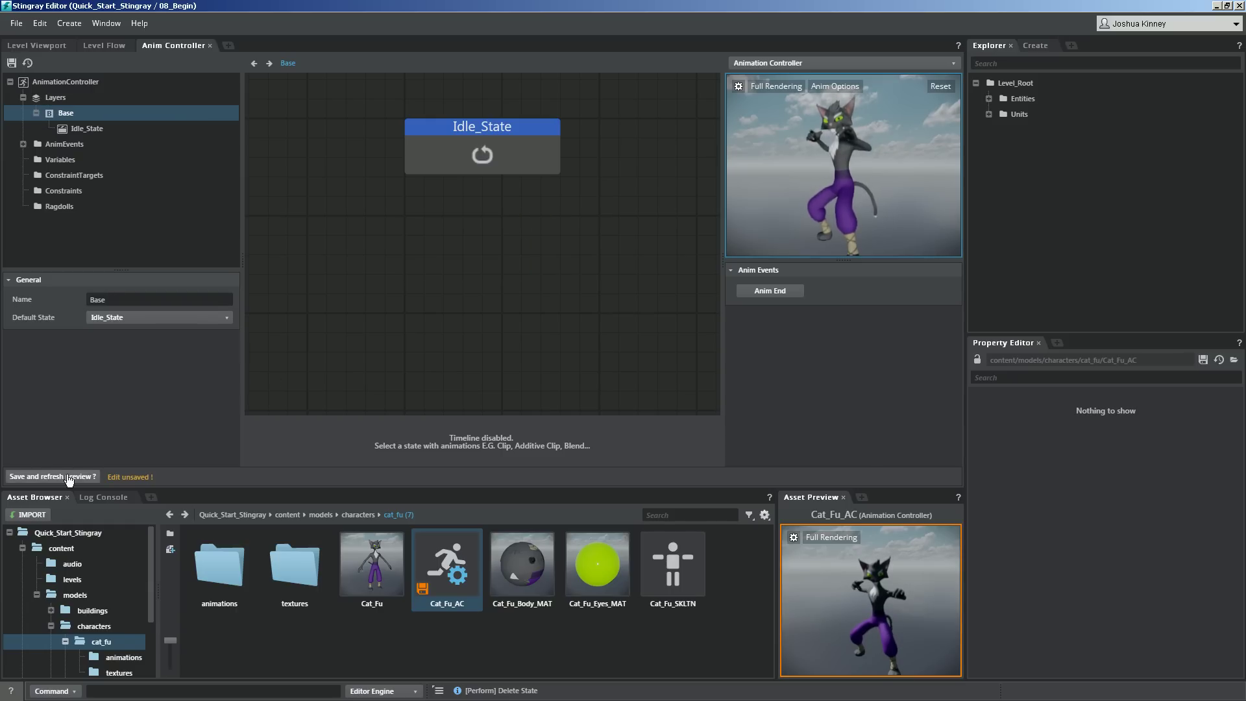
{"action": "left_click", "coordinate": [69, 477]}
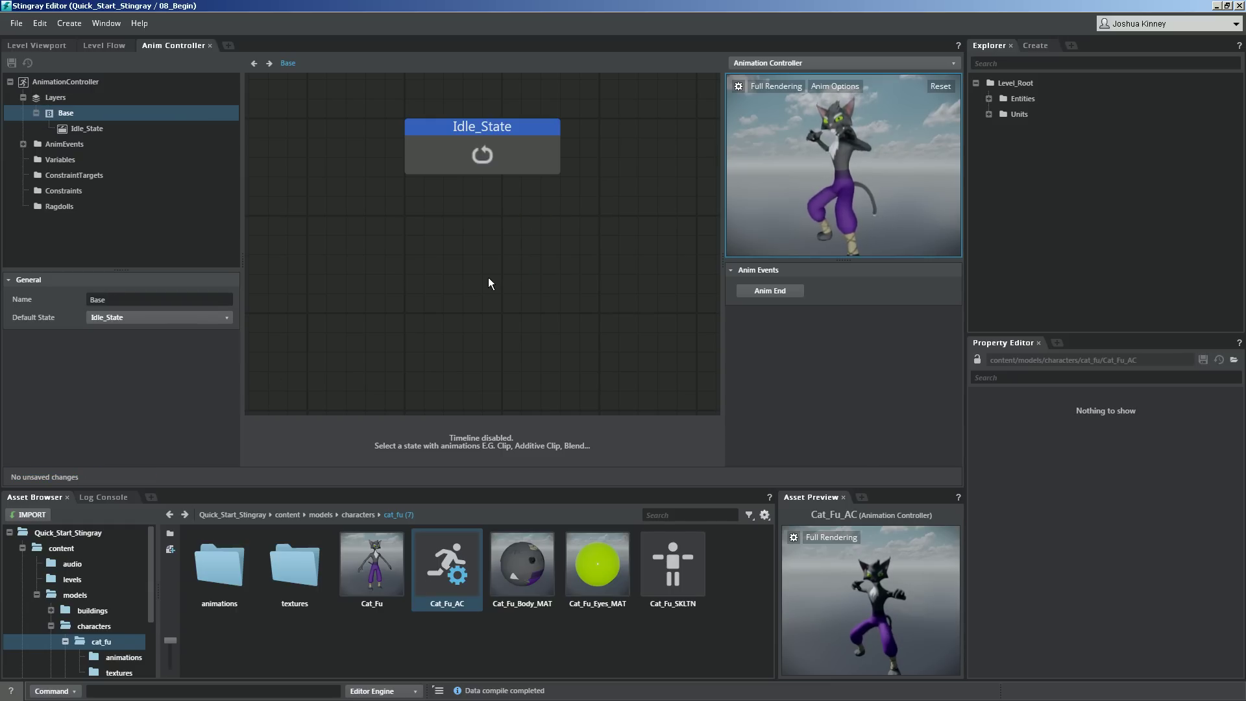
Add a new clip state to the graph and rename it Run_State.
{"action": "right_click", "coordinate": [469, 301]}
{"action": "left_click", "coordinate": [492, 309]}
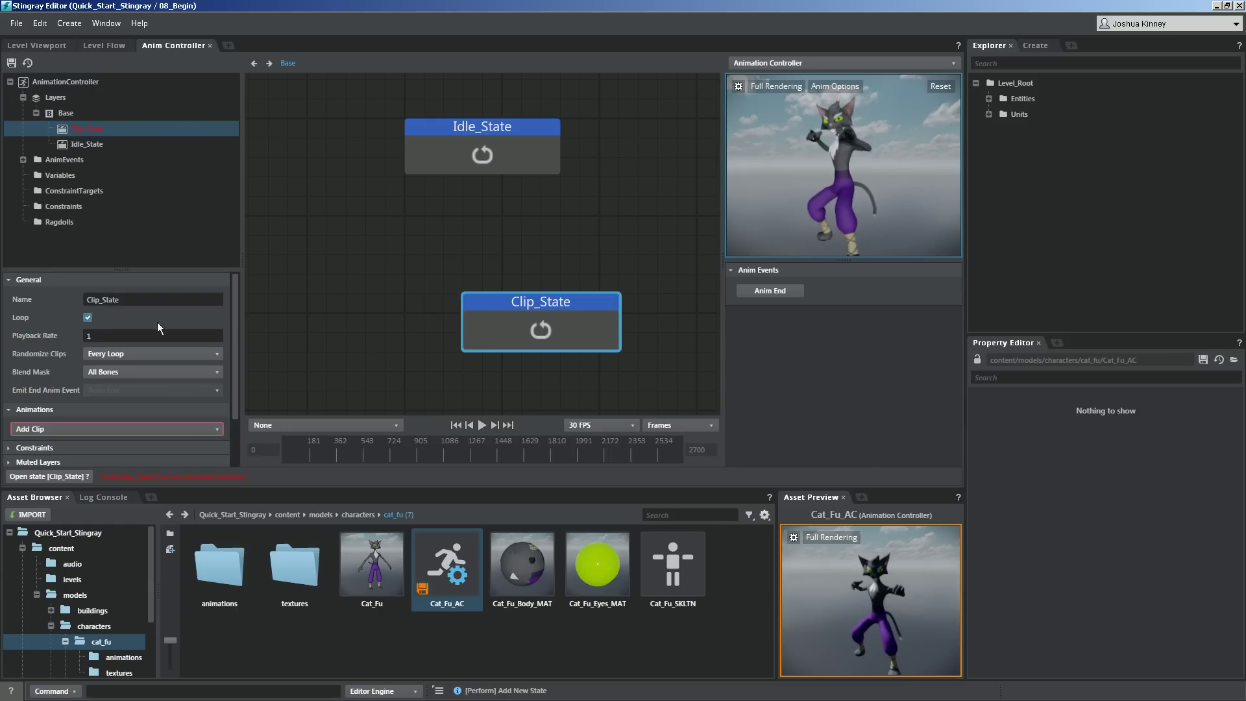
{"action": "left_click_drag", "start_coordinate": [101, 301], "coordinate": [79, 308]}
{"action": "type", "text": "Ru_"}
{"action": "key", "text": "Return"}
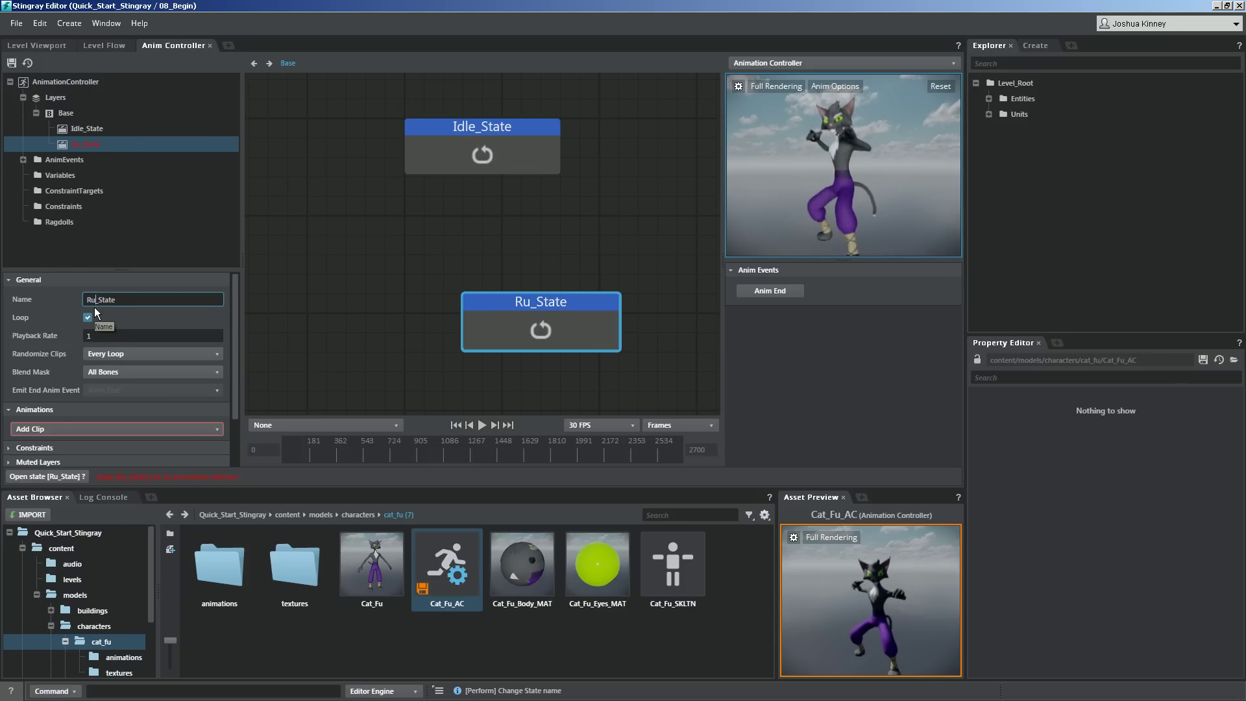
{"action": "type", "text": "n"}
{"action": "key", "text": "Return"}
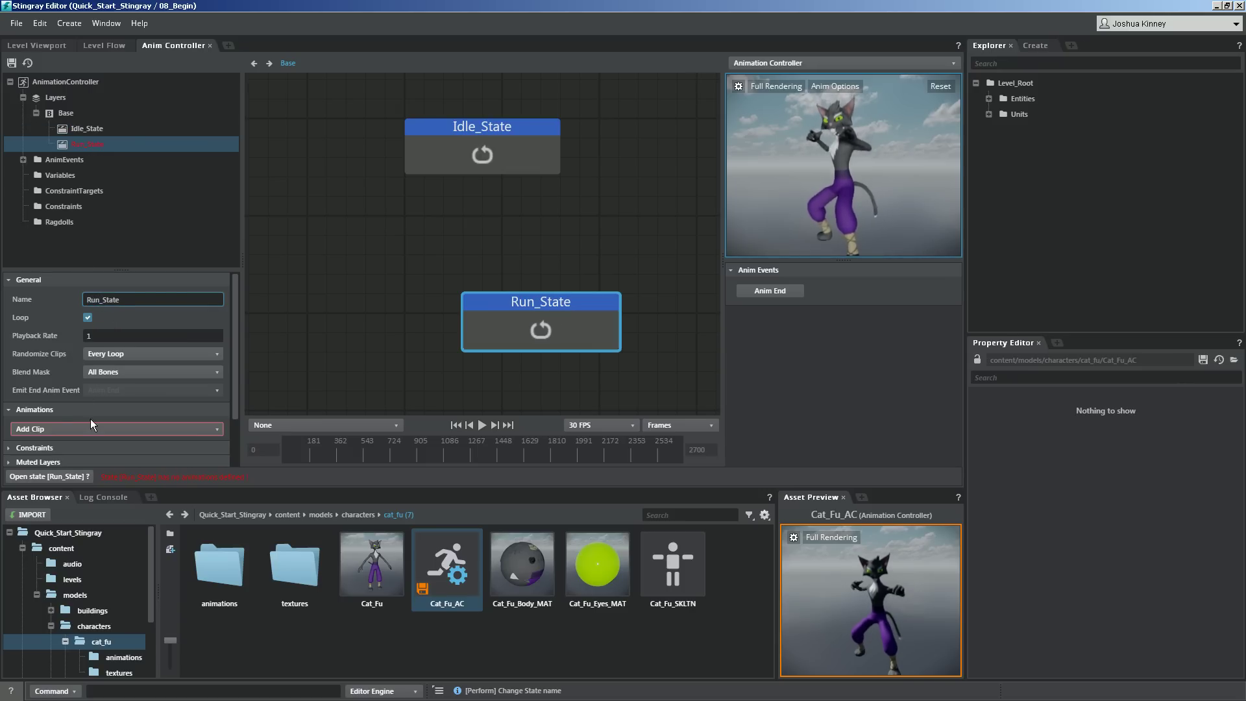
Assign the Cat_Fu_Run clip to Run_State and place it below Idle_State.
{"action": "left_click", "coordinate": [89, 427]}
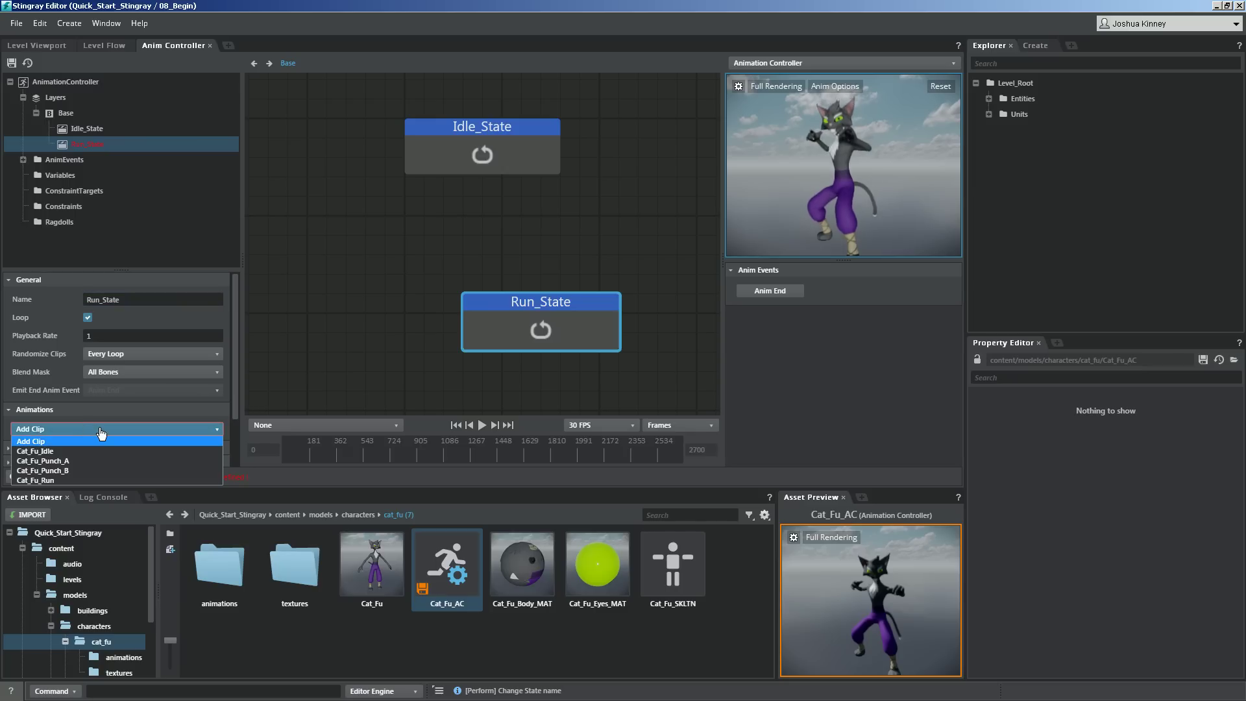
{"action": "left_click", "coordinate": [47, 480]}
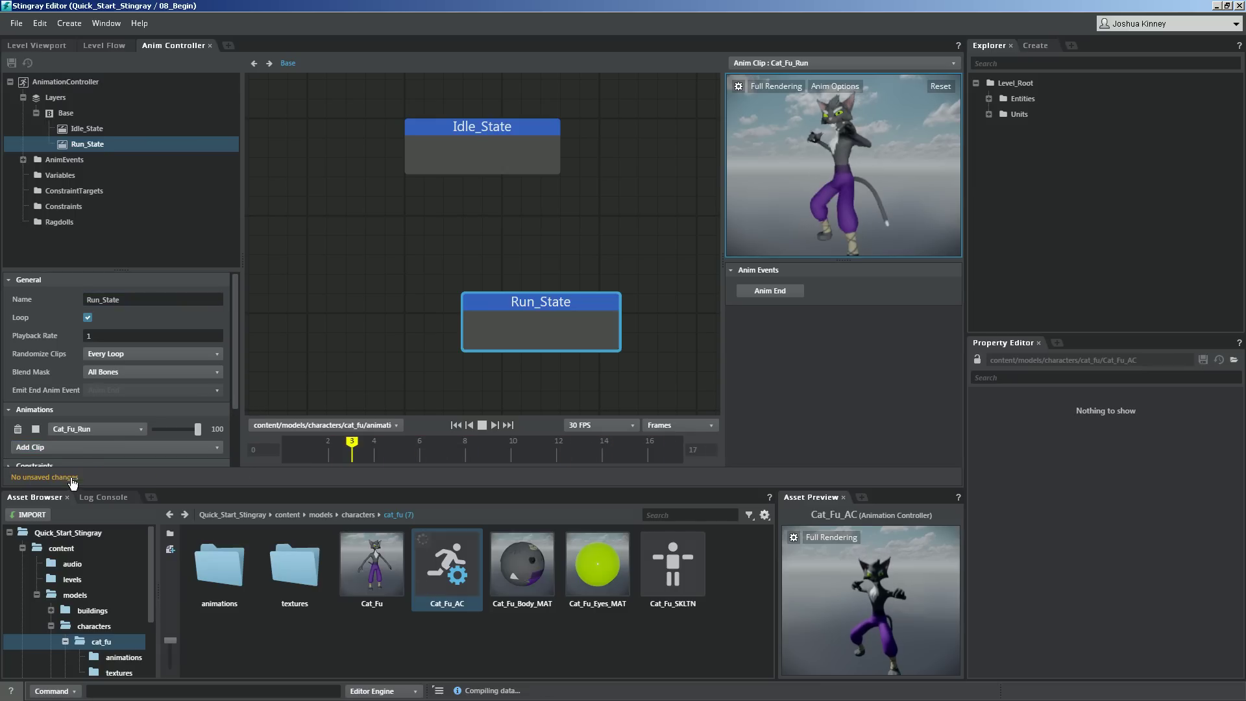
{"action": "left_click_drag", "start_coordinate": [534, 289], "coordinate": [475, 307]}
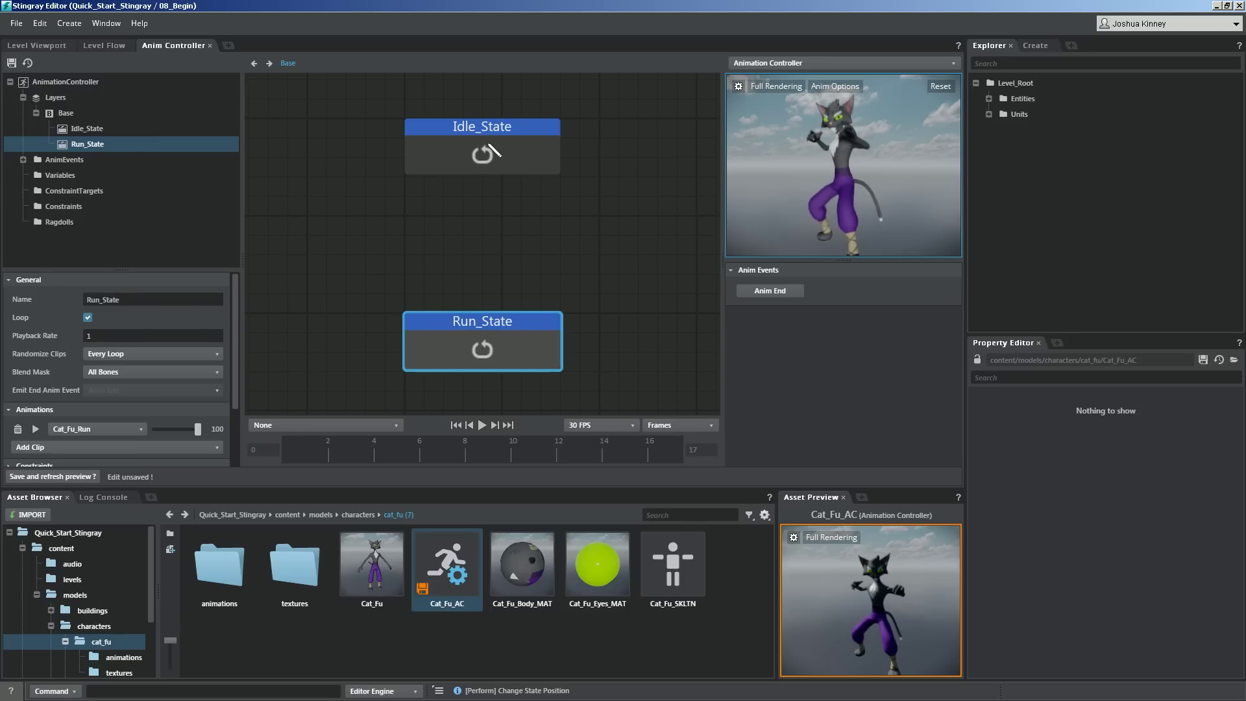
Draw a transition from Idle_State to Run_State and add a new anim event named Run_Event.
{"action": "left_click_drag", "start_coordinate": [487, 153], "coordinate": [488, 346]}
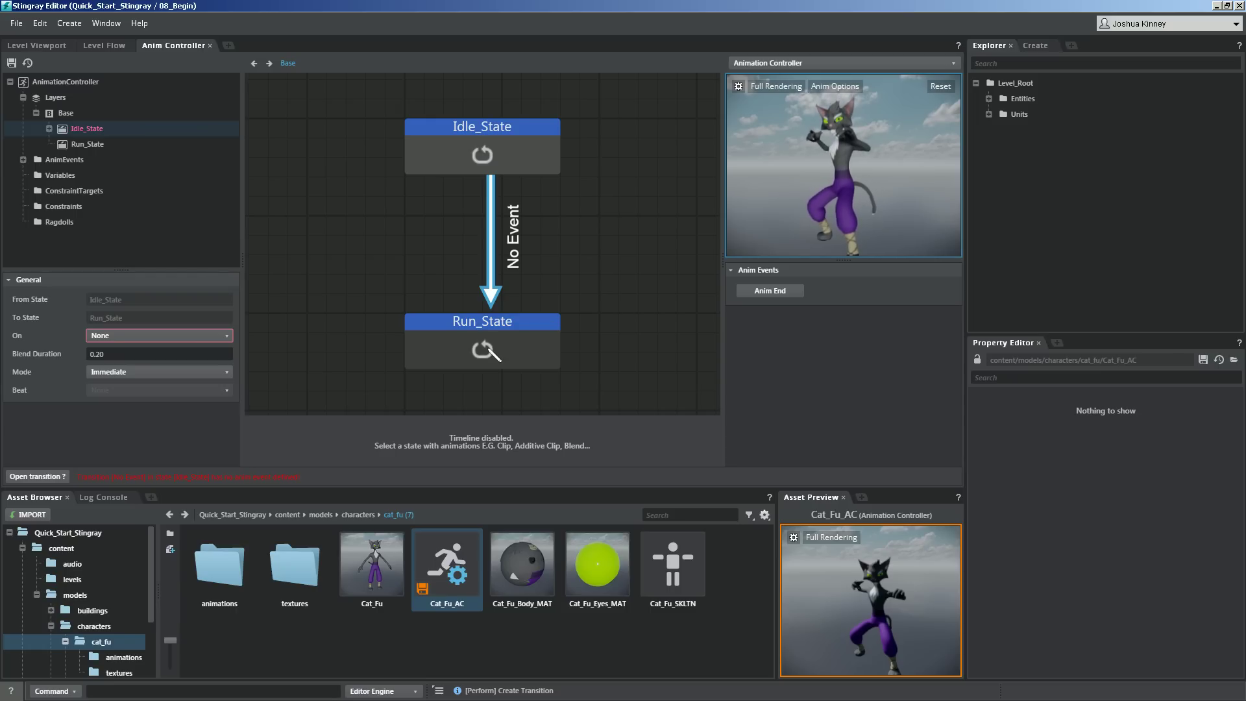
{"action": "right_click", "coordinate": [64, 161]}
{"action": "left_click", "coordinate": [107, 170]}
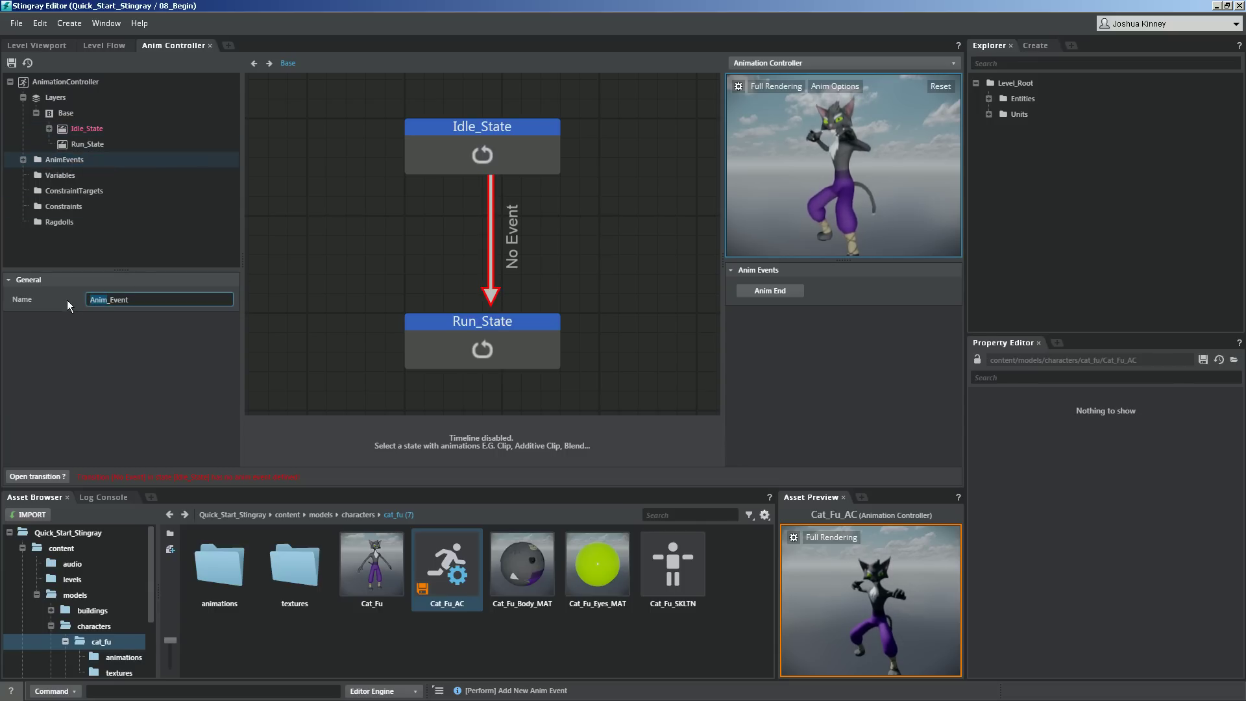
{"action": "type", "text": "Run"}
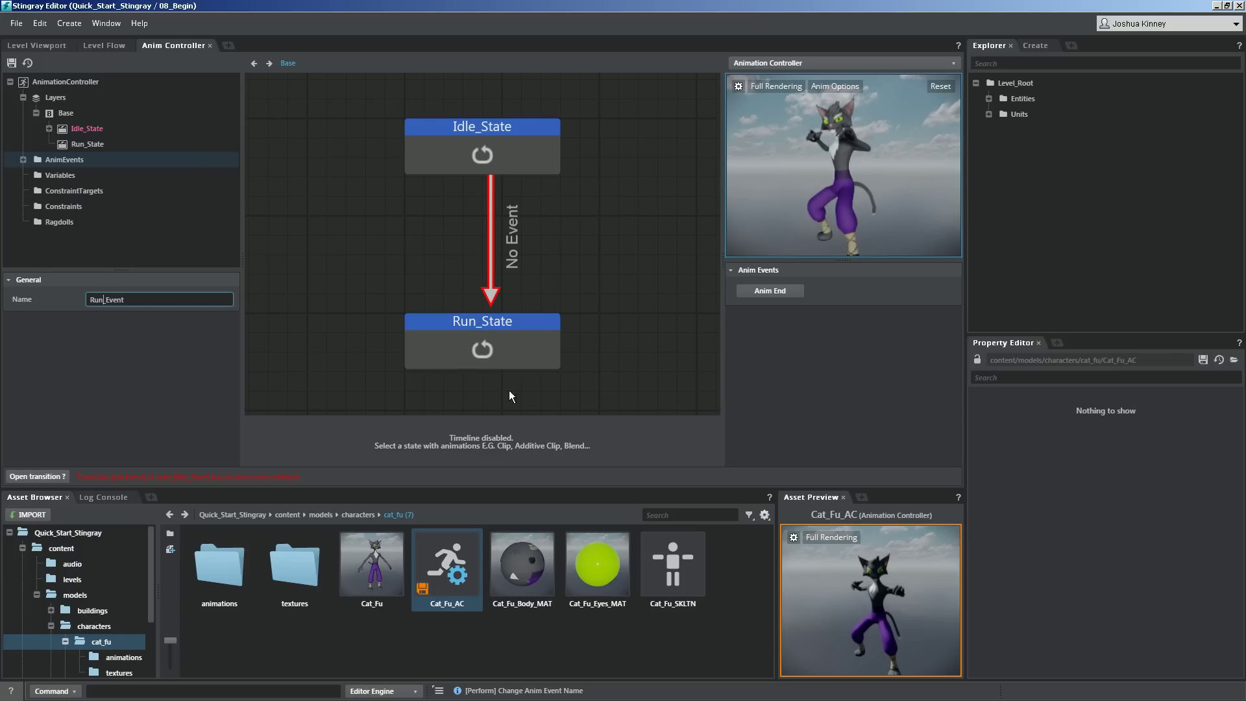
Trigger the Idle_State-to-Run_State transition on Run_Event, then save and refresh the preview.
{"action": "left_click", "coordinate": [492, 239]}
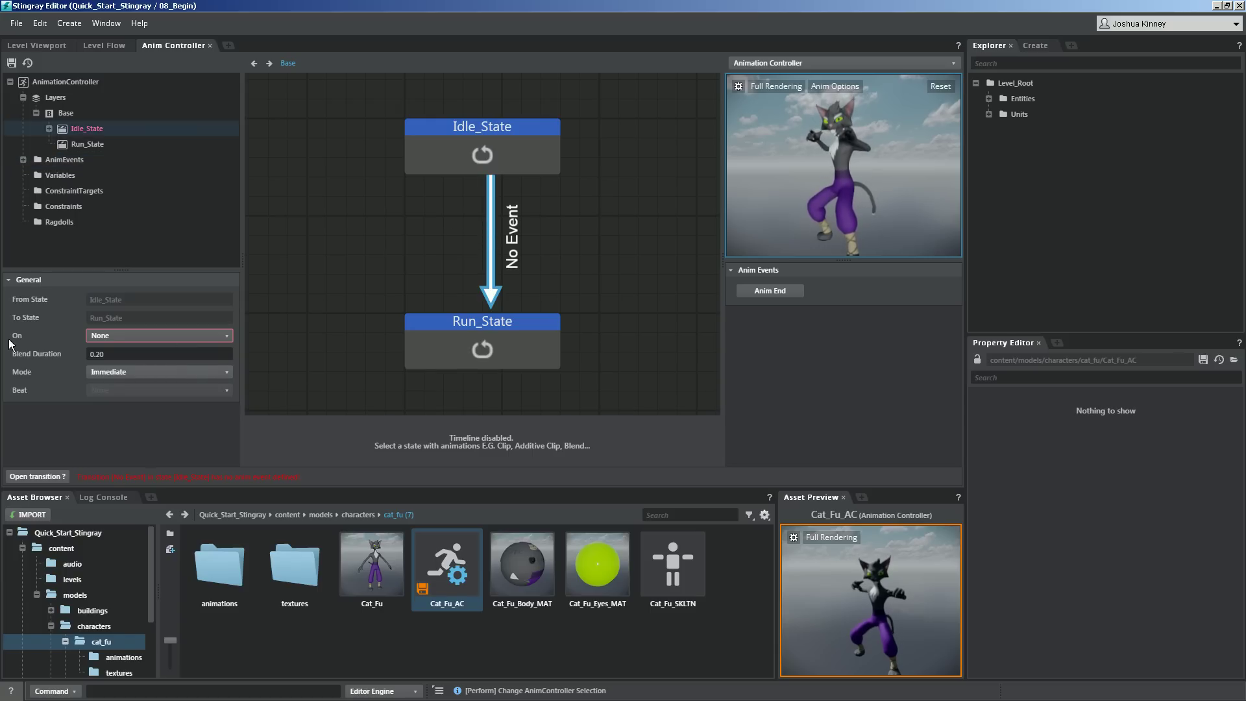
{"action": "left_click", "coordinate": [163, 338]}
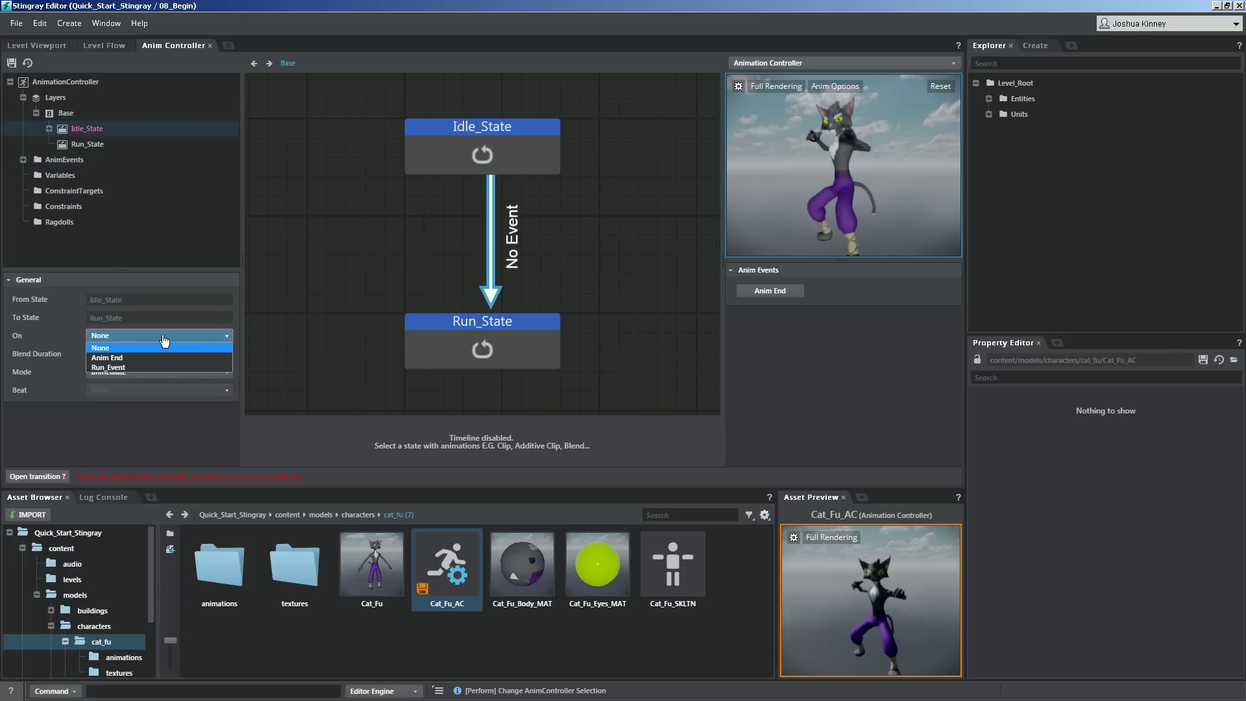
{"action": "left_click", "coordinate": [114, 368]}
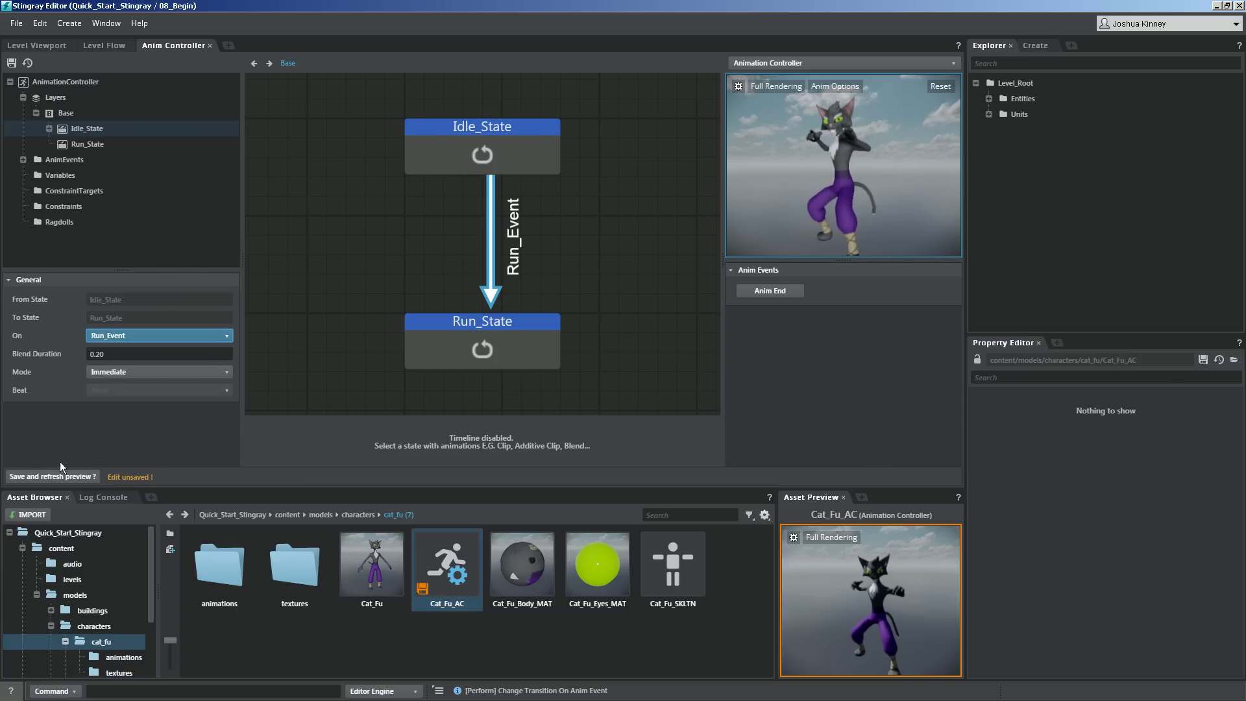
{"action": "left_click", "coordinate": [40, 477]}
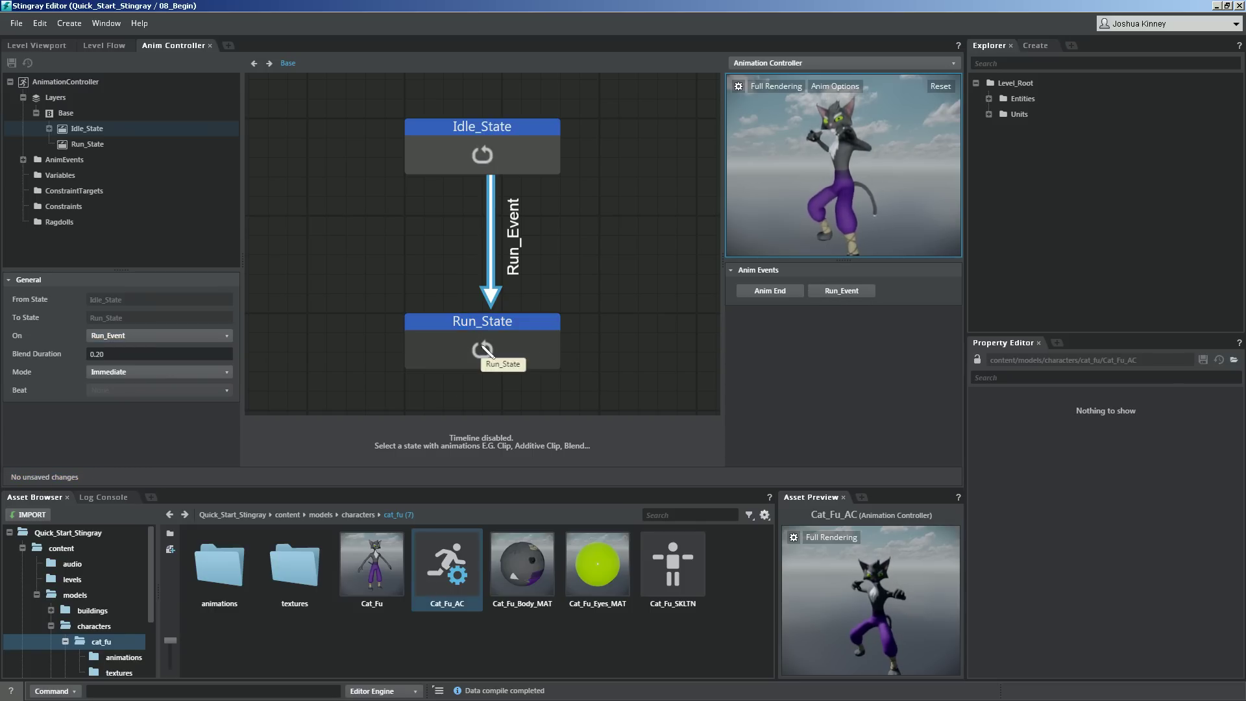
Draw a transition from Run_State back to Idle_State and add an anim event named Idle_Event.
{"action": "left_click_drag", "start_coordinate": [482, 350], "coordinate": [461, 137]}
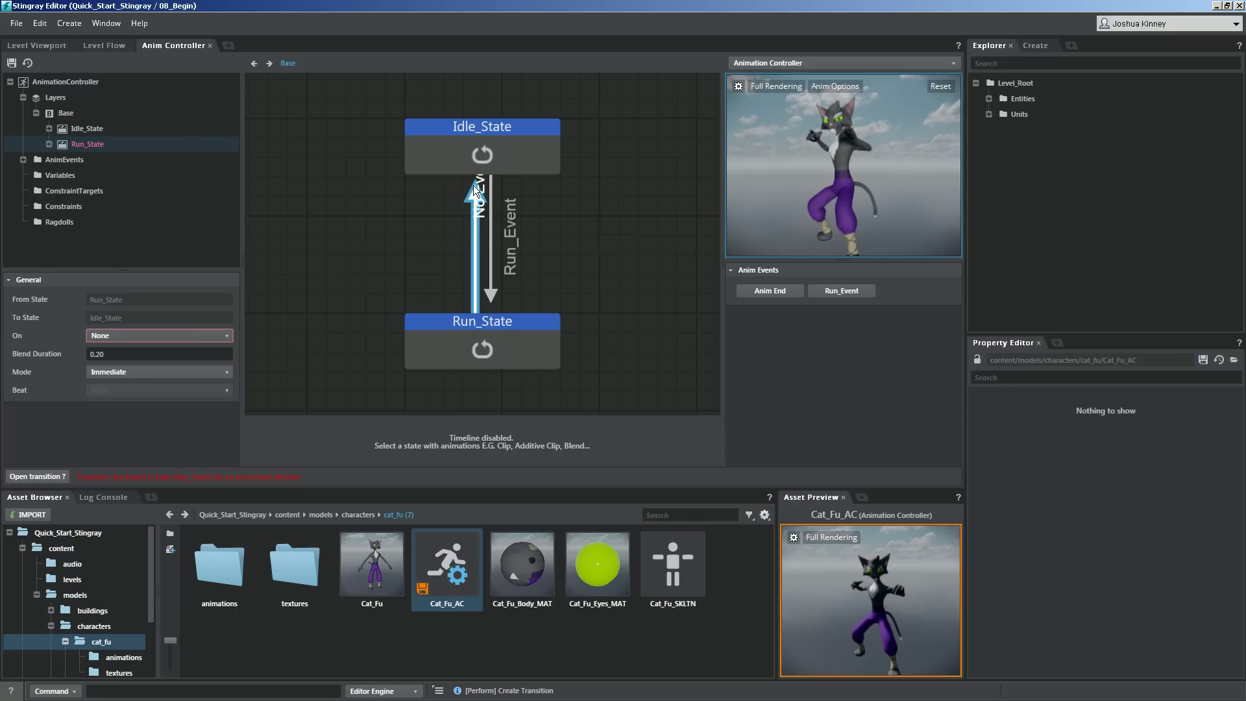
{"action": "right_click", "coordinate": [76, 160]}
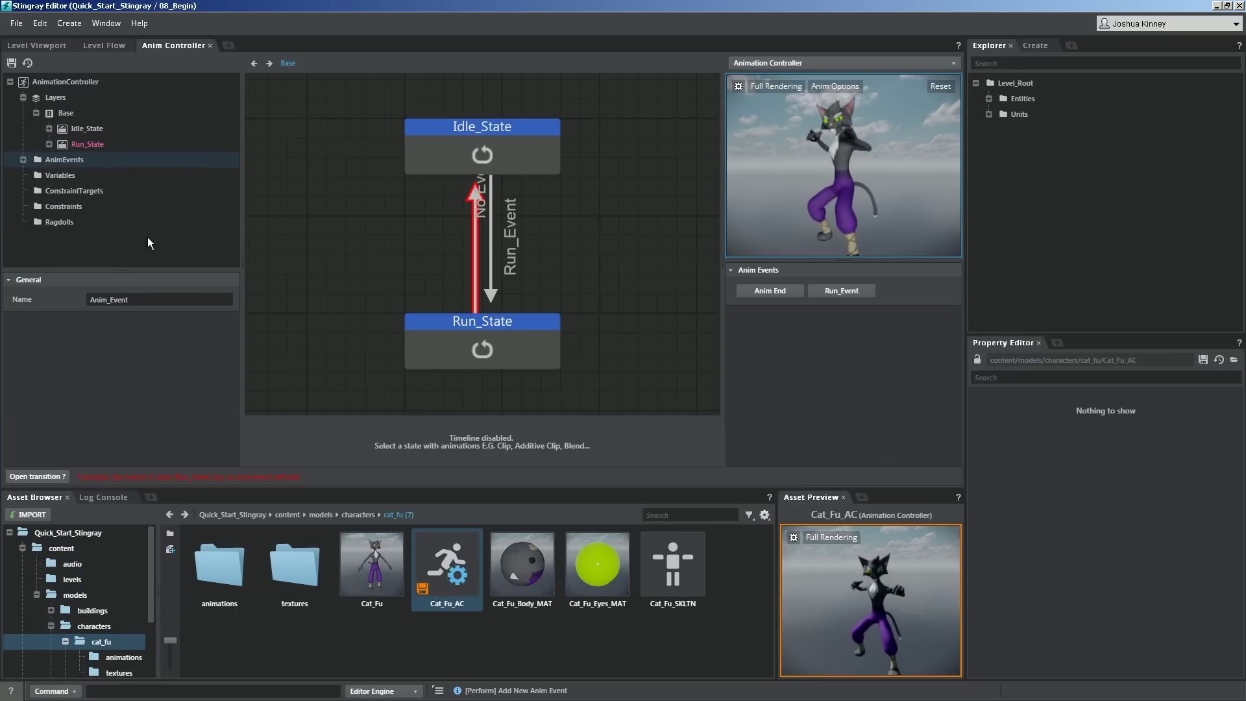
{"action": "left_click", "coordinate": [104, 303]}
{"action": "type", "text": "Idle"}
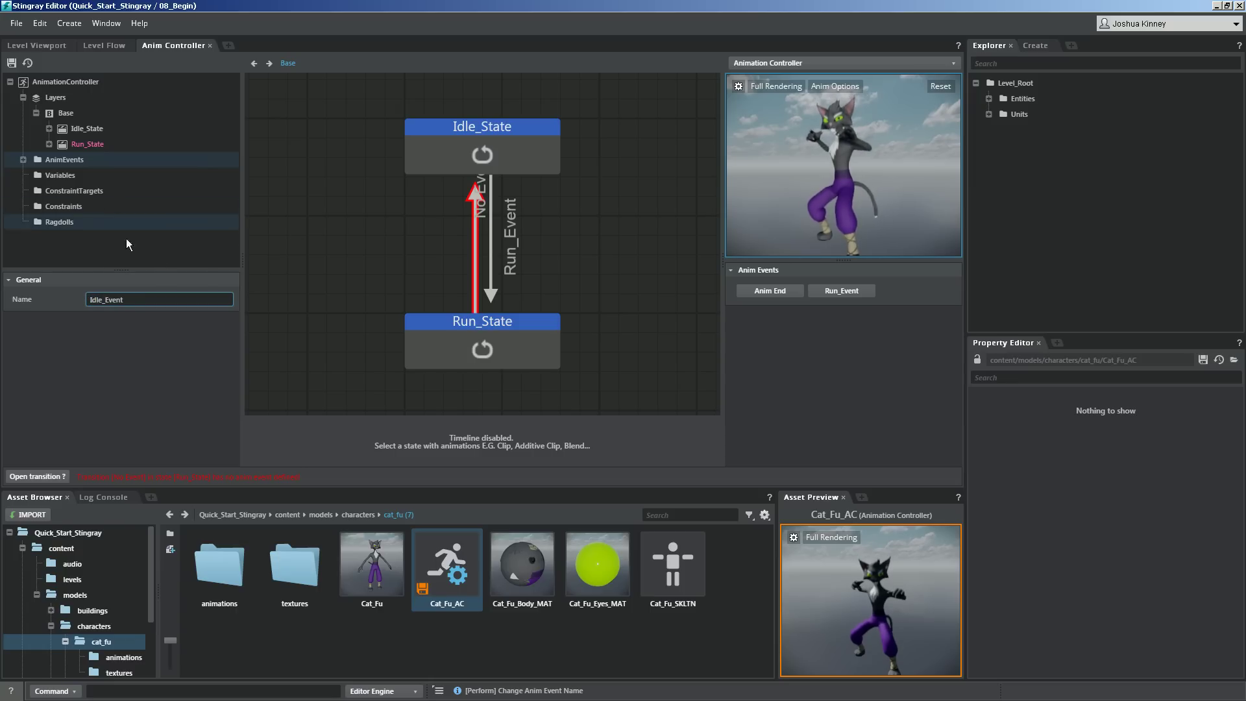
Trigger the Run_State-to-Idle_State transition on Idle_Event, then save and refresh the preview.
{"action": "left_click", "coordinate": [477, 245]}
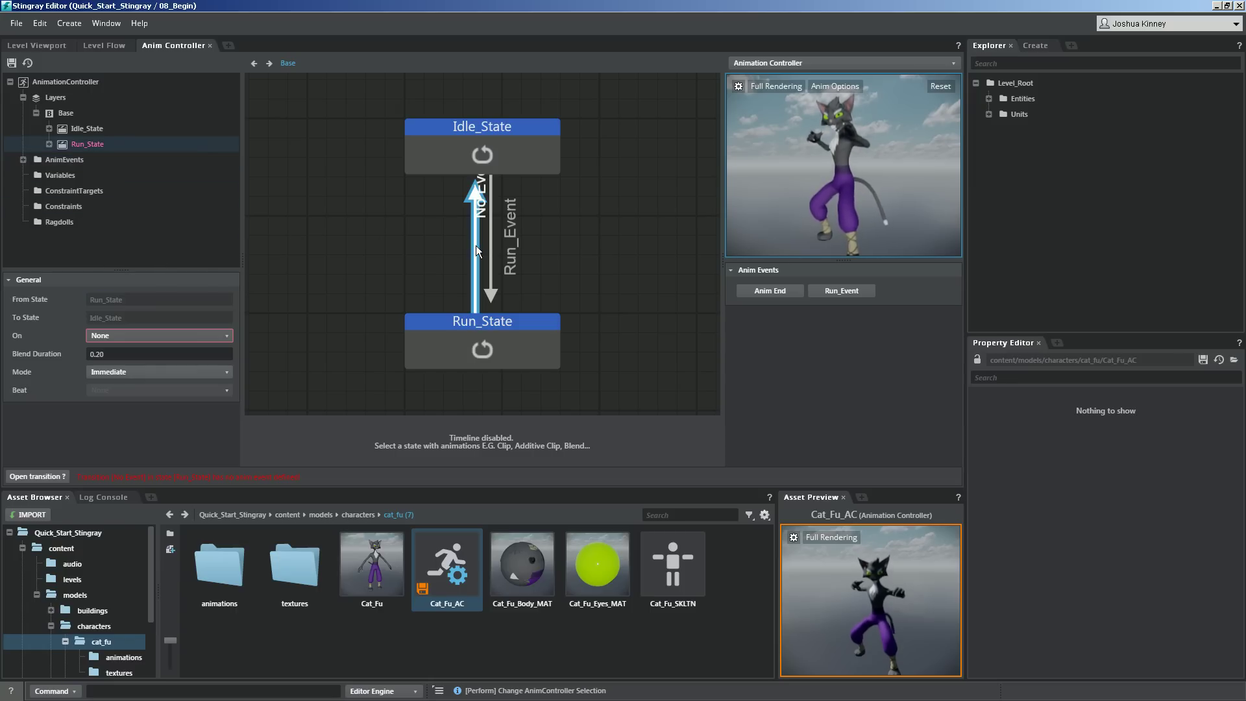
{"action": "left_click", "coordinate": [179, 335]}
{"action": "left_click", "coordinate": [120, 367]}
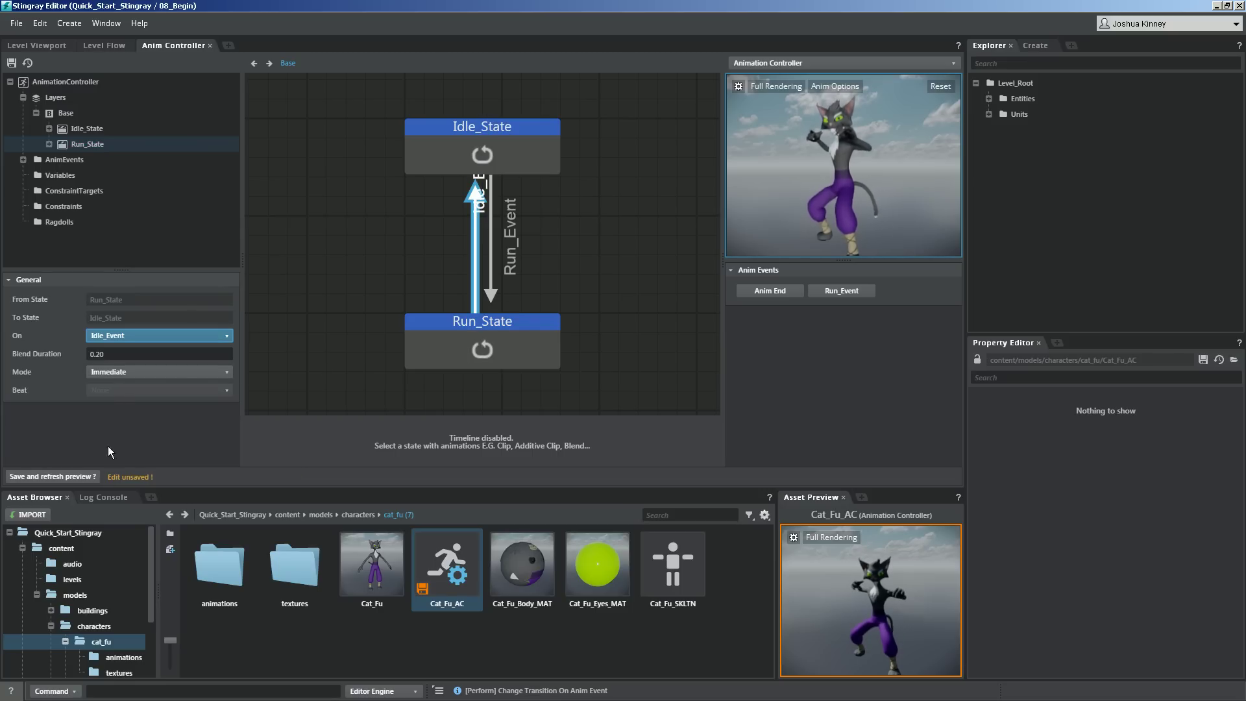
{"action": "left_click", "coordinate": [94, 477]}
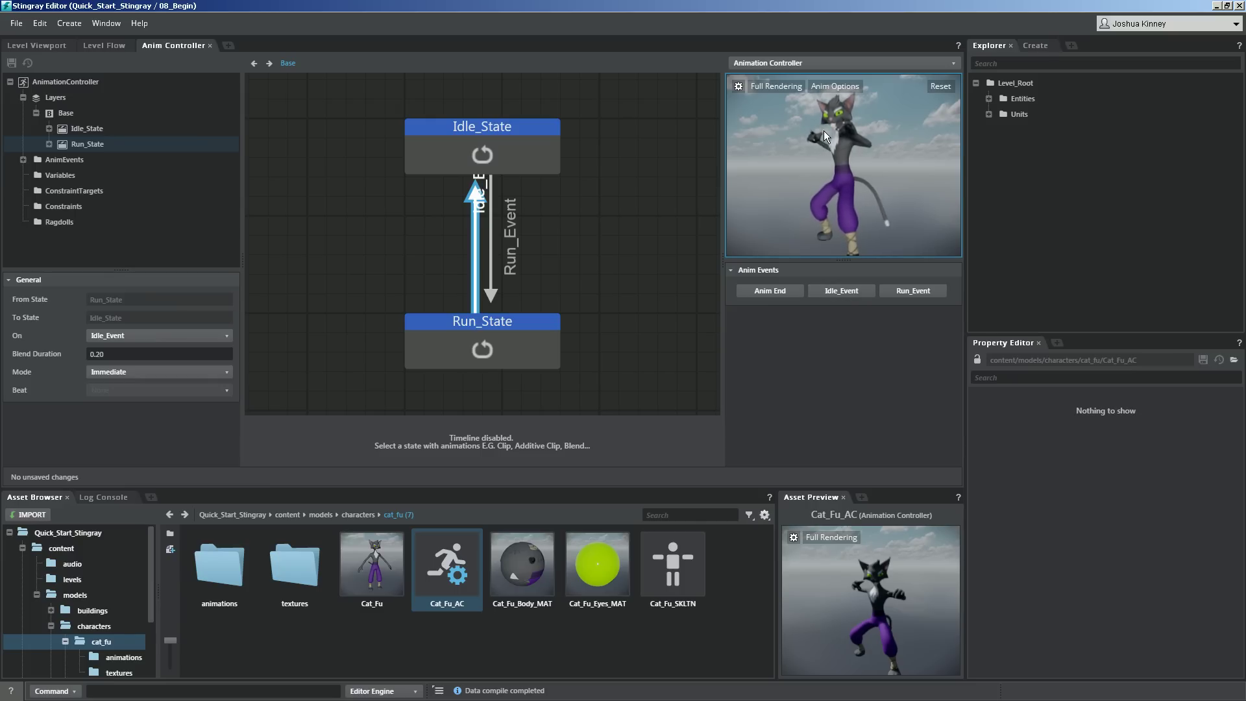
Fire Run_Event then Idle_Event in the preview, then return to the Level Viewport.
{"action": "left_click", "coordinate": [903, 295]}
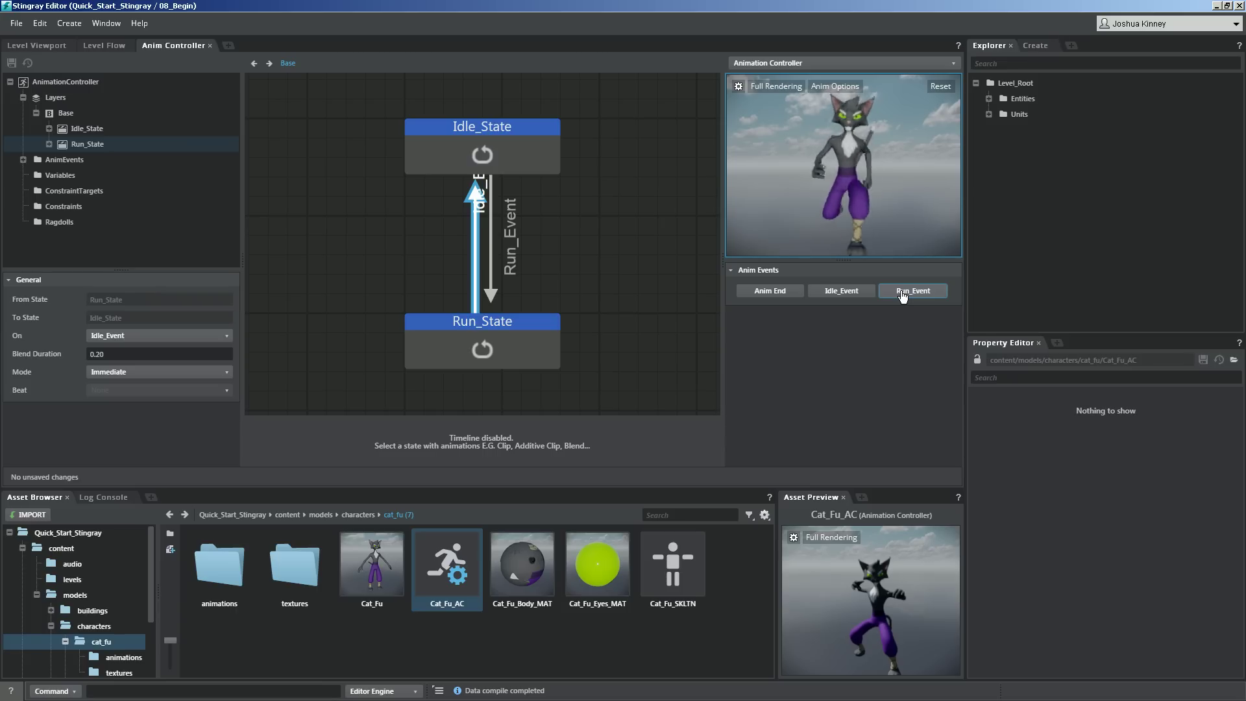
{"action": "left_click", "coordinate": [855, 297]}
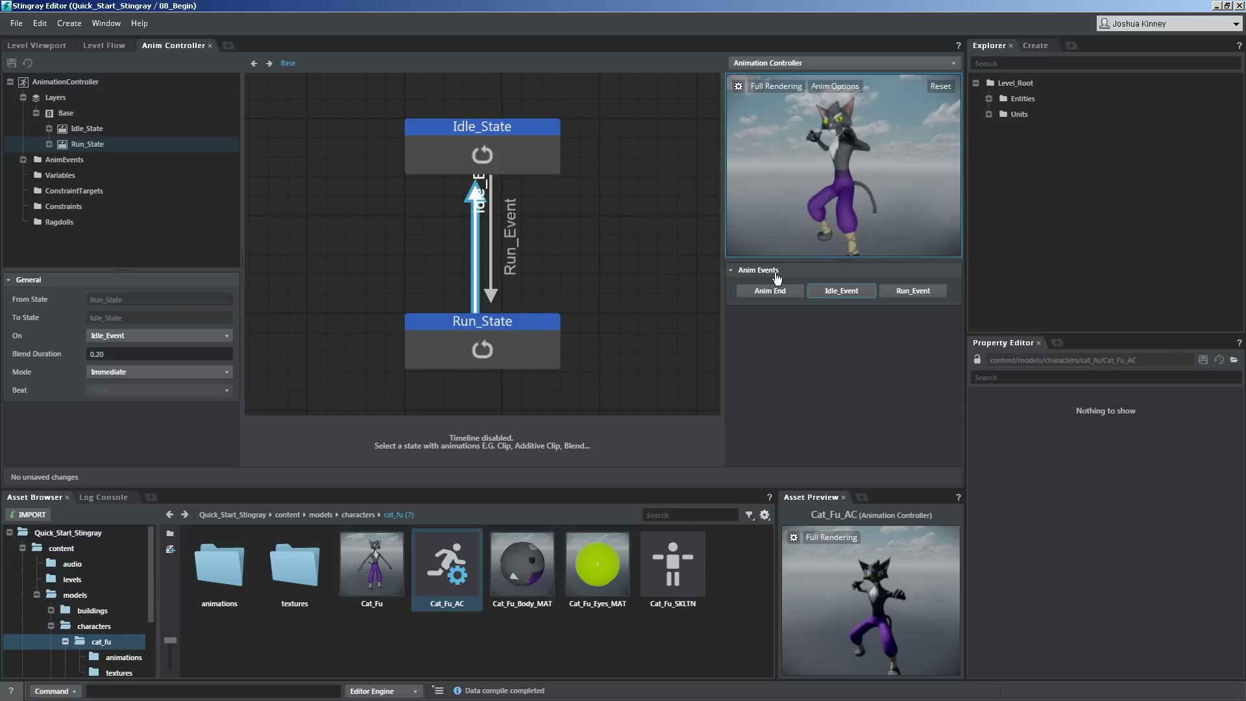
{"action": "left_click", "coordinate": [53, 45]}
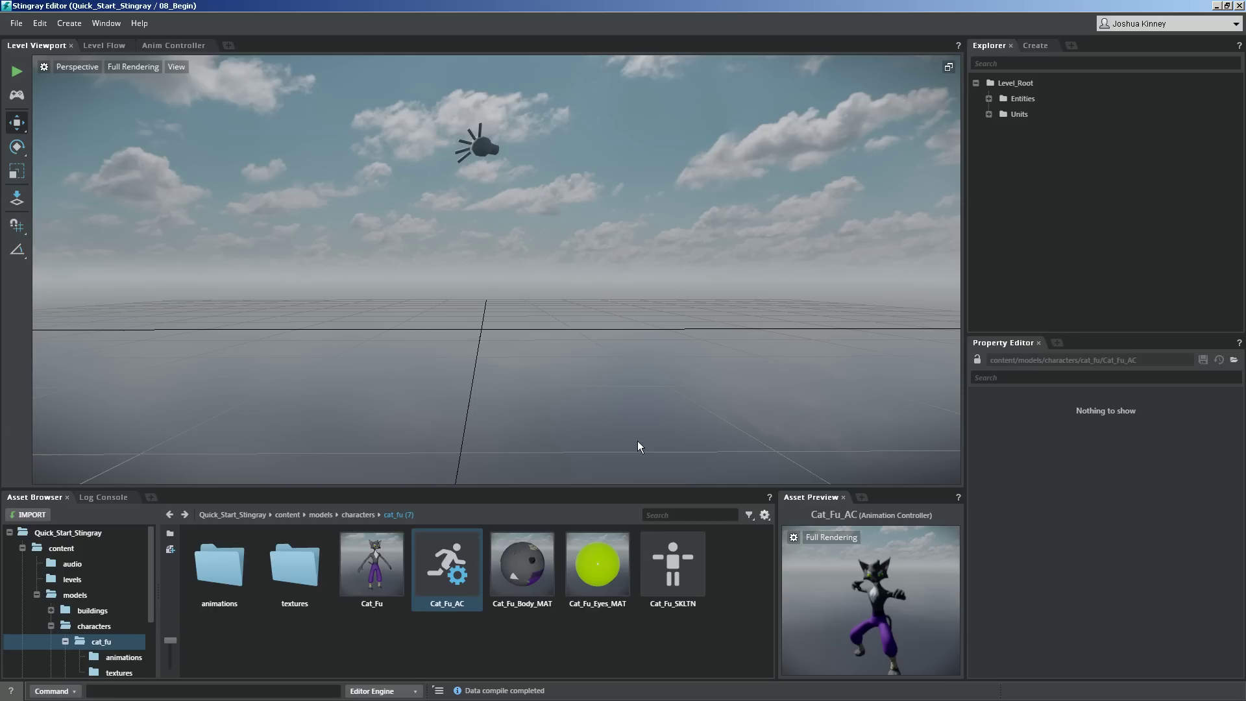